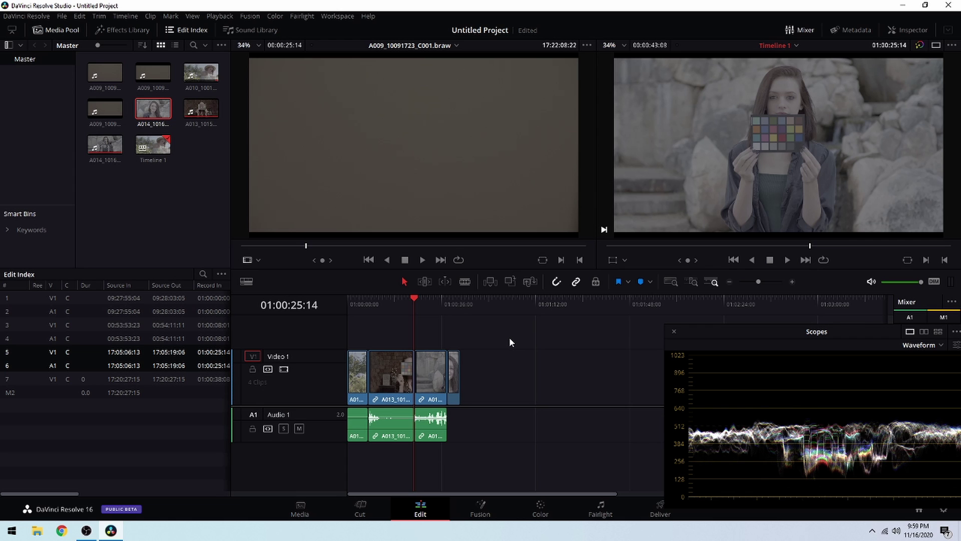
Move the playhead back to the start of the timeline at 01:00:00:00.
{"action": "left_click", "coordinate": [349, 300]}
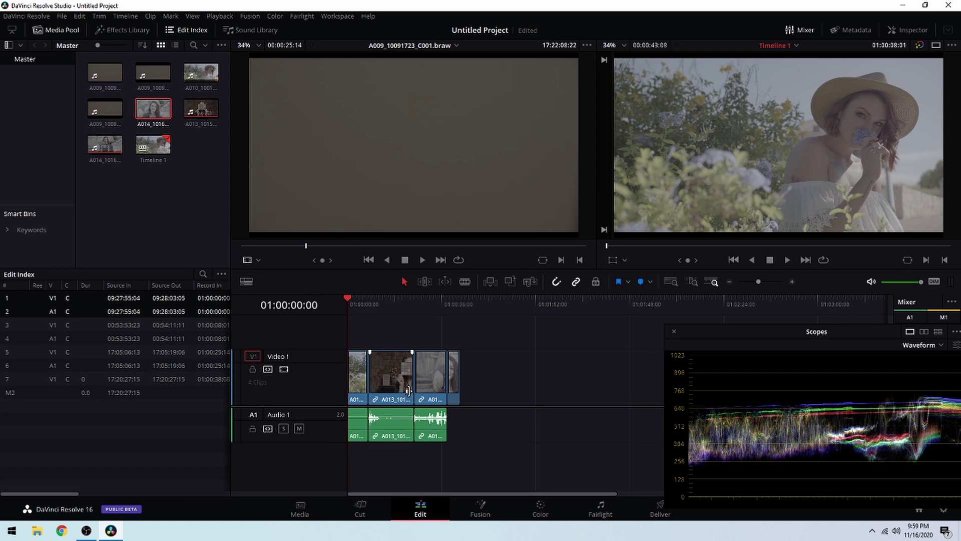
Go to the Color page and switch the scope from Vectorscope to Waveform.
{"action": "left_click", "coordinate": [543, 514]}
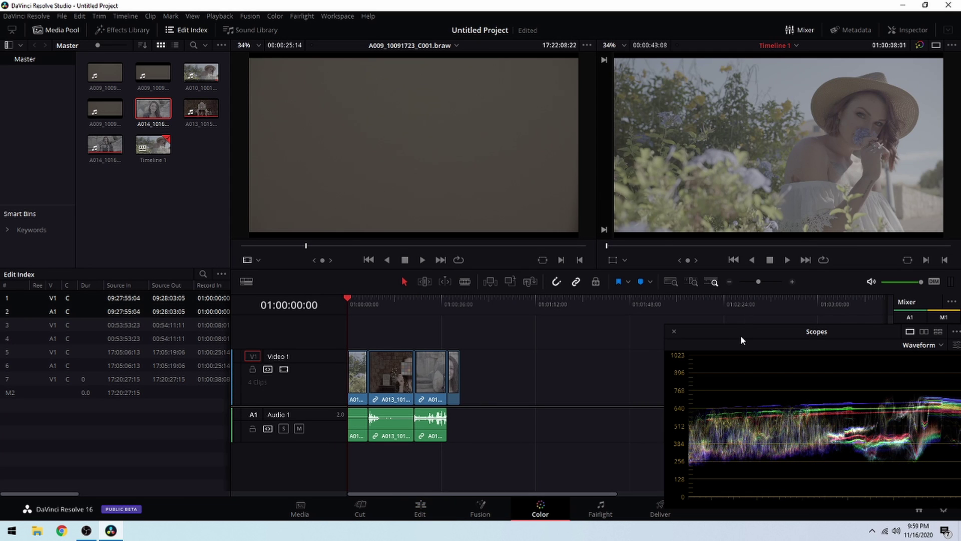
{"action": "left_click", "coordinate": [659, 156]}
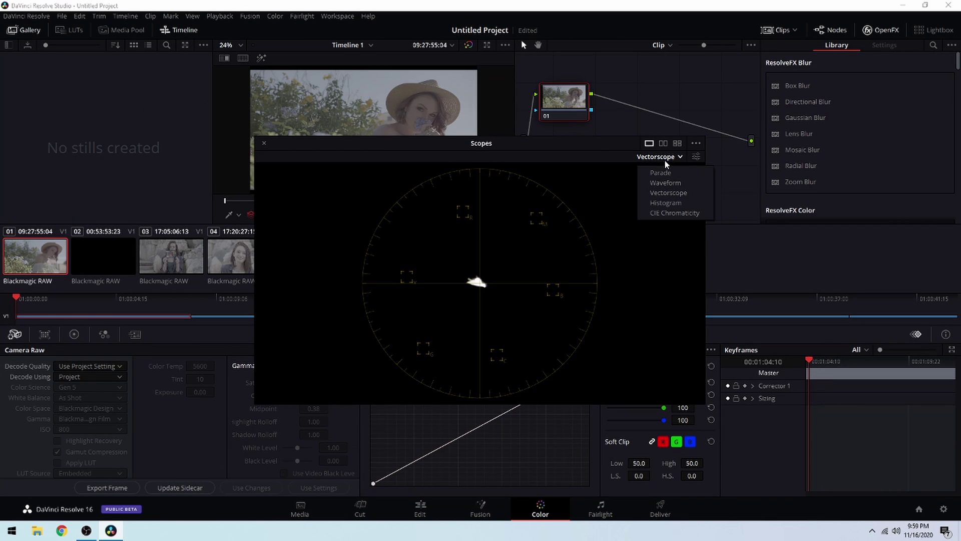
{"action": "left_click", "coordinate": [665, 184]}
Shrink the Scopes window and move it down over the Curves area.
{"action": "left_click_drag", "start_coordinate": [707, 408], "coordinate": [512, 296]}
{"action": "left_click_drag", "start_coordinate": [399, 151], "coordinate": [727, 306]}
{"action": "left_click_drag", "start_coordinate": [845, 459], "coordinate": [926, 497]}
{"action": "left_click_drag", "start_coordinate": [703, 309], "coordinate": [736, 316]}
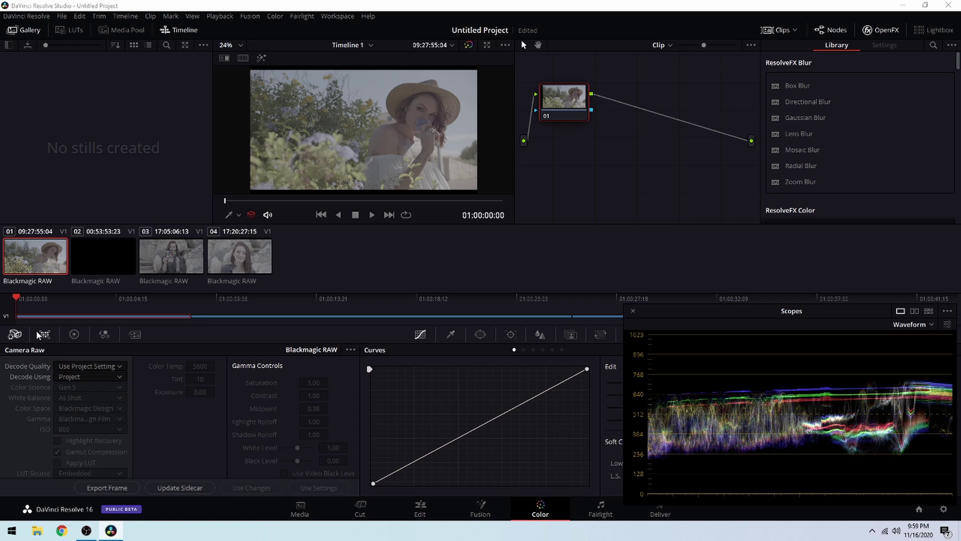
Set the first clip's Decode Using to Clip and its Gamma to Blackmagic Design Video.
{"action": "left_click", "coordinate": [73, 379]}
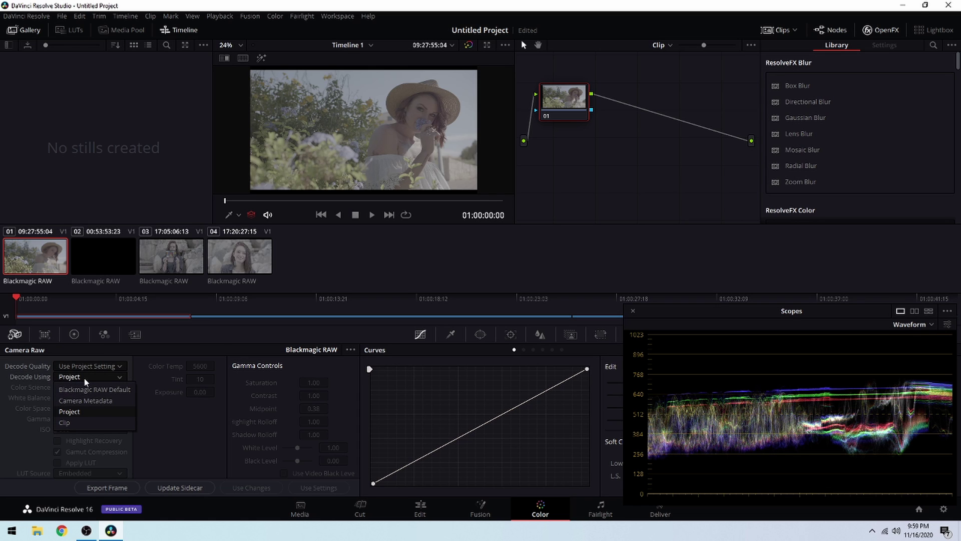
{"action": "left_click", "coordinate": [79, 423]}
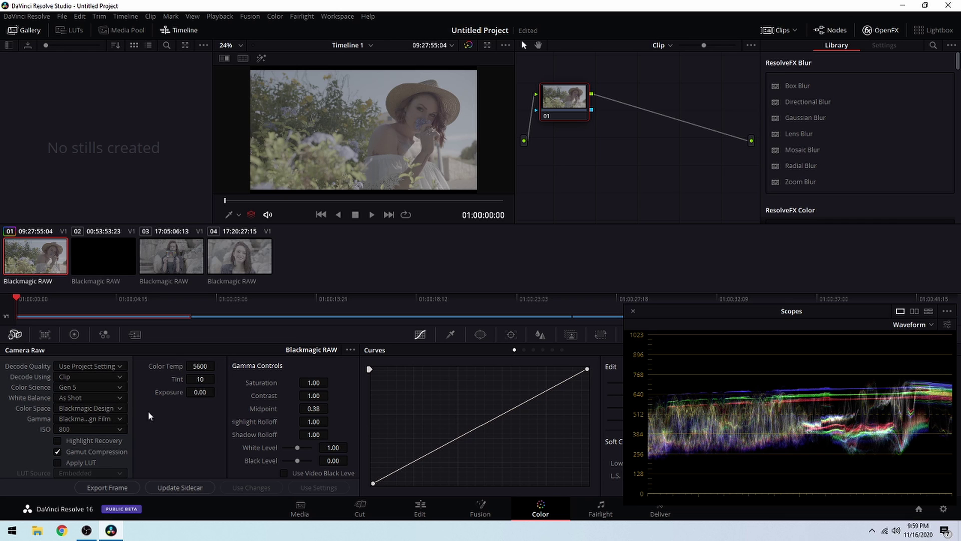
{"action": "left_click", "coordinate": [110, 419]}
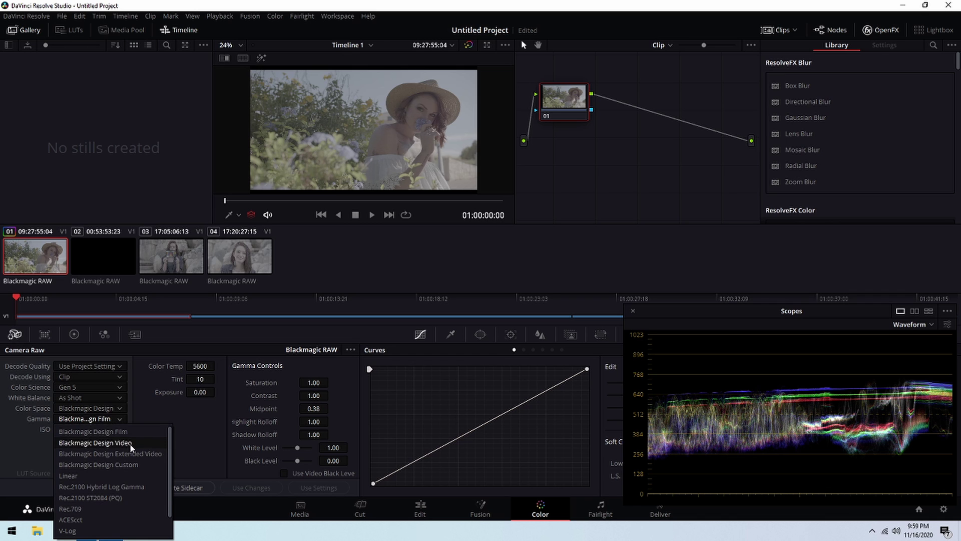
{"action": "left_click", "coordinate": [95, 442]}
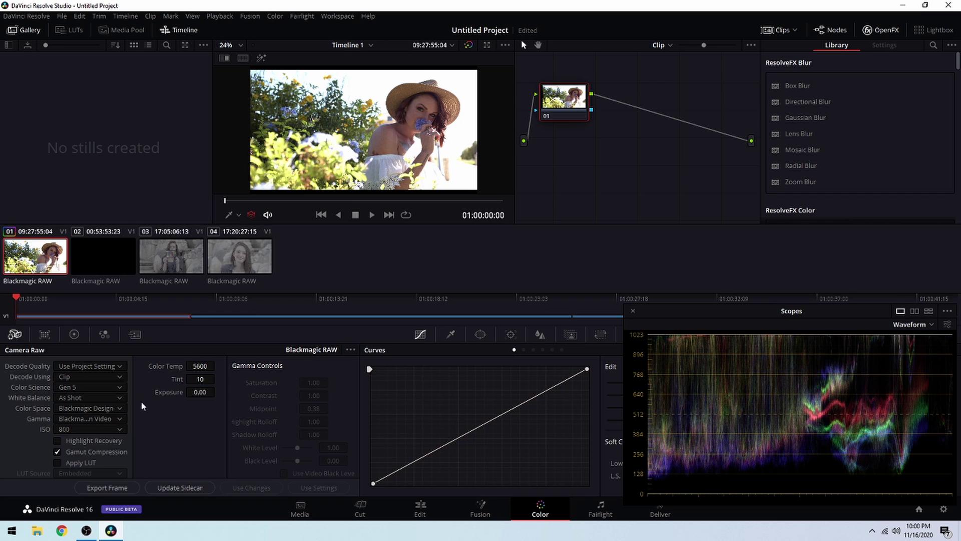
Change the first clip's Gamma to Blackmagic Design Extended Video.
{"action": "left_click", "coordinate": [115, 420]}
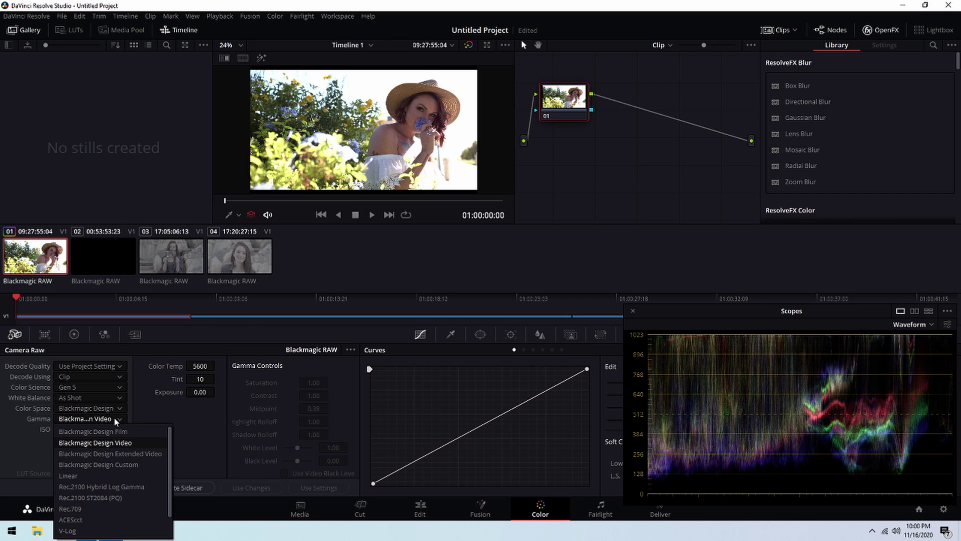
{"action": "left_click", "coordinate": [133, 454]}
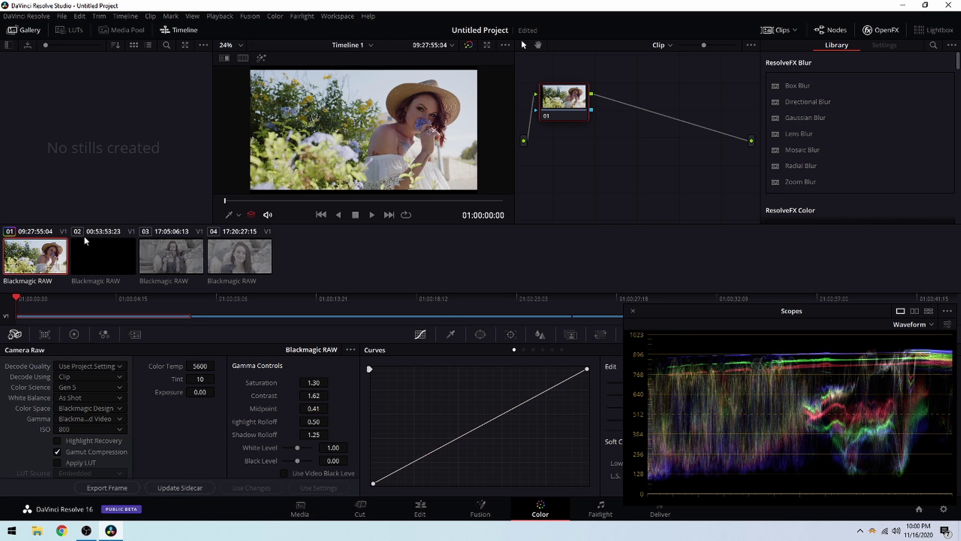
Select clip 02, move the playhead a little into it, and set Decode Using to Clip.
{"action": "left_click", "coordinate": [97, 252]}
{"action": "left_click", "coordinate": [305, 202]}
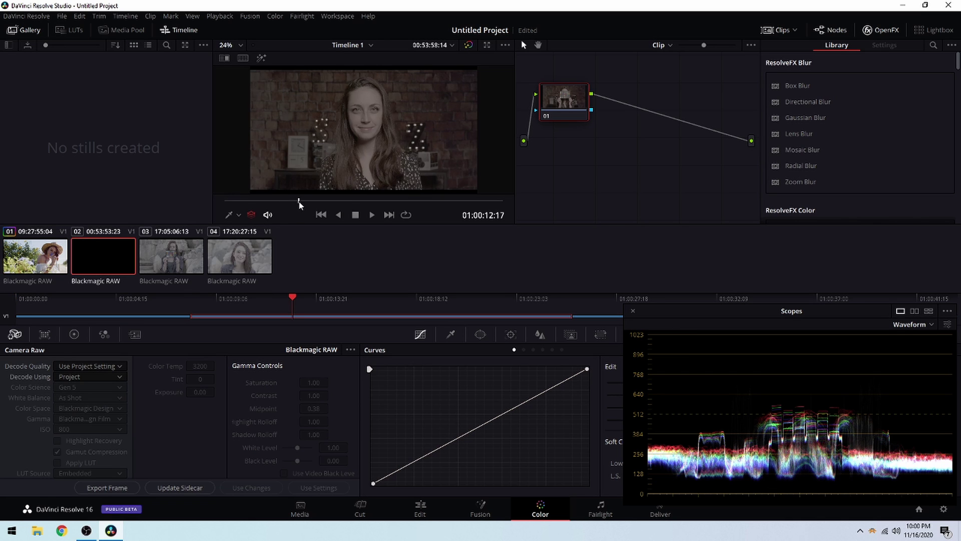
{"action": "left_click_drag", "start_coordinate": [306, 202], "coordinate": [310, 203]}
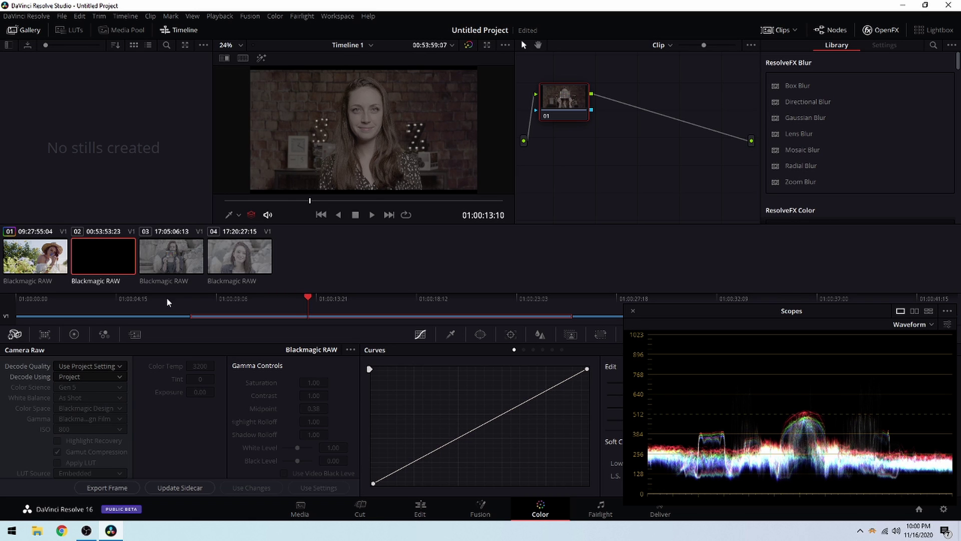
{"action": "left_click", "coordinate": [102, 382]}
{"action": "left_click", "coordinate": [87, 425]}
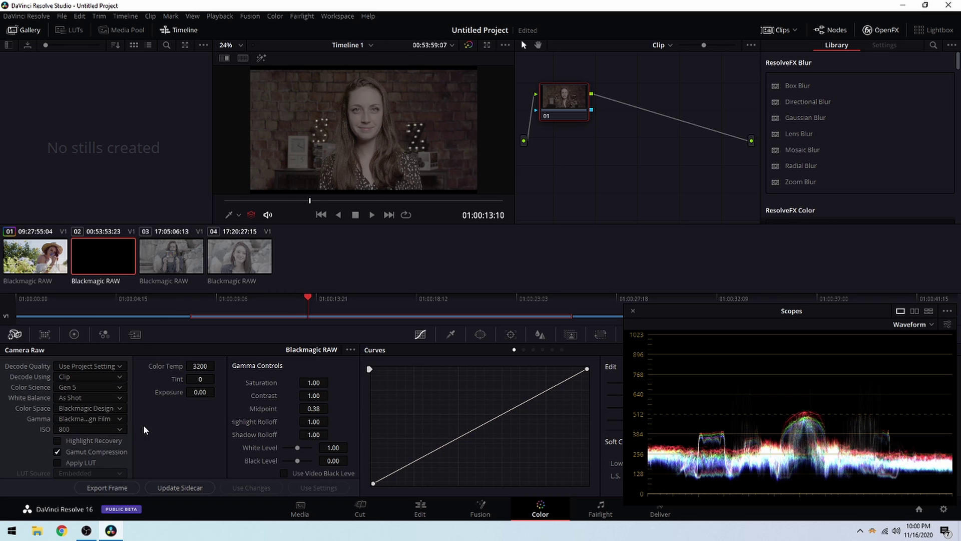
Set clip 02's Gamma to Blackmagic Design Extended Video, then reselect clip 01.
{"action": "left_click", "coordinate": [114, 420]}
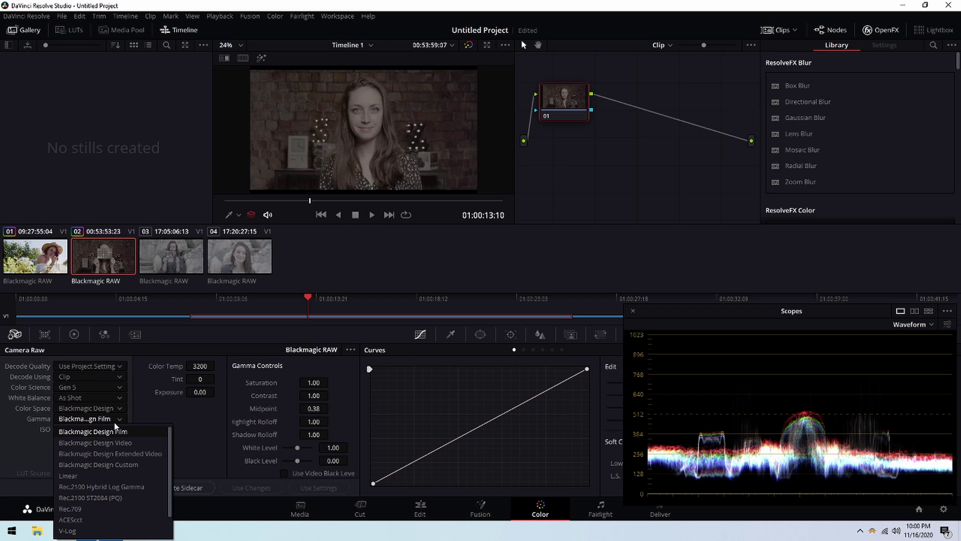
{"action": "left_click", "coordinate": [121, 444]}
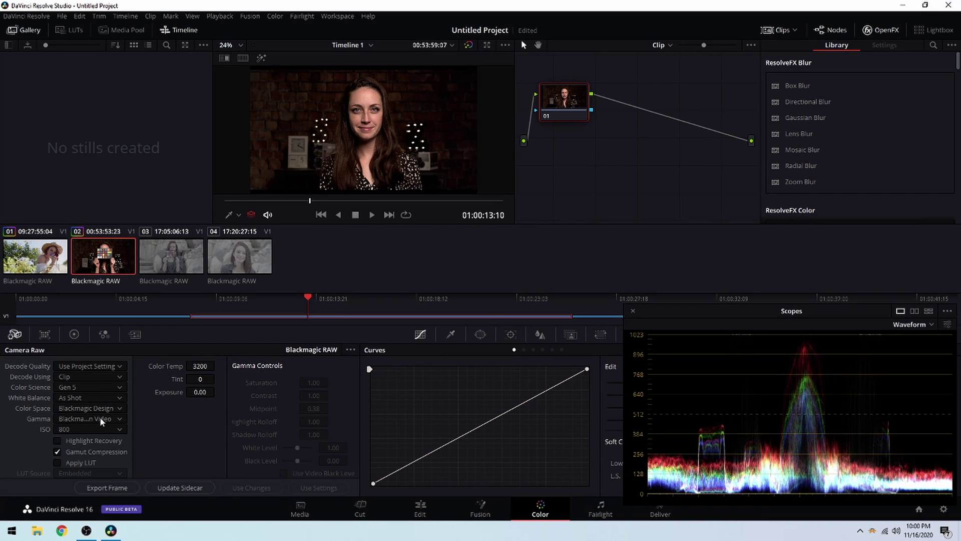
{"action": "left_click", "coordinate": [101, 420]}
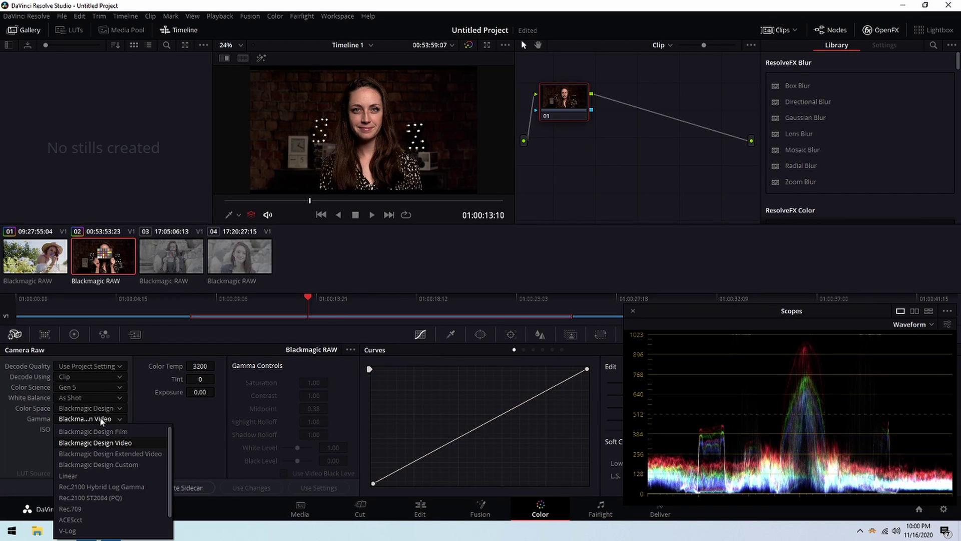
{"action": "left_click", "coordinate": [110, 453]}
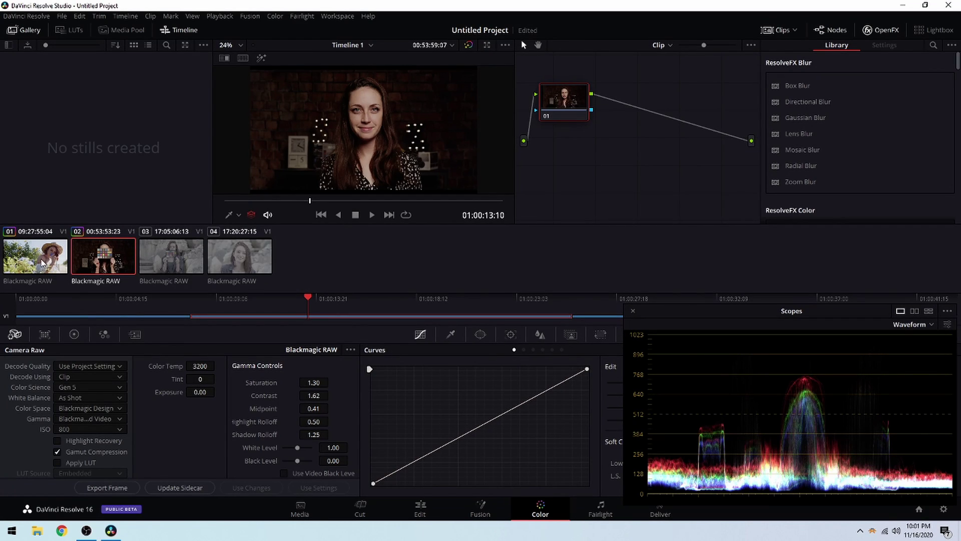
{"action": "left_click", "coordinate": [44, 262]}
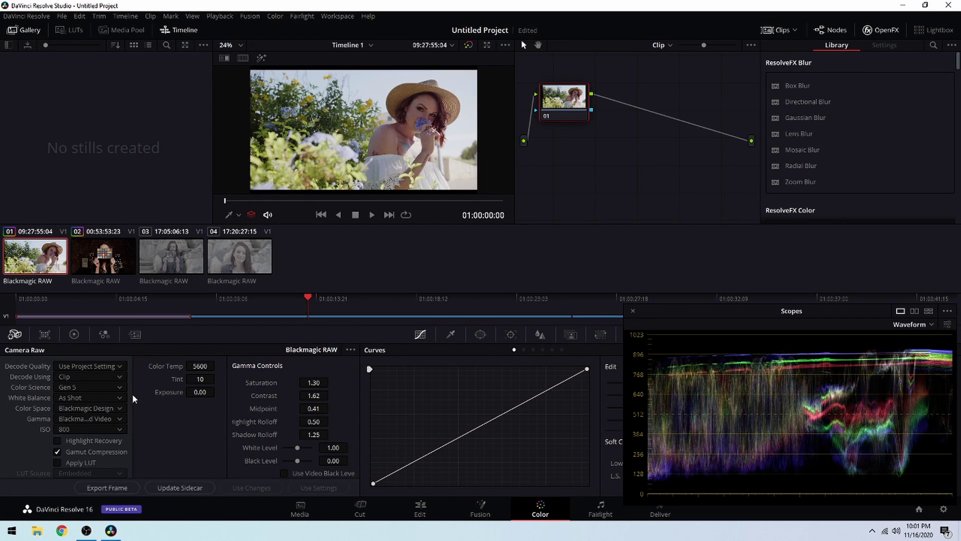
Switch clip 01's Gamma back to Blackmagic Design Video, then bring up clip 03.
{"action": "left_click", "coordinate": [77, 422]}
{"action": "left_click", "coordinate": [75, 431]}
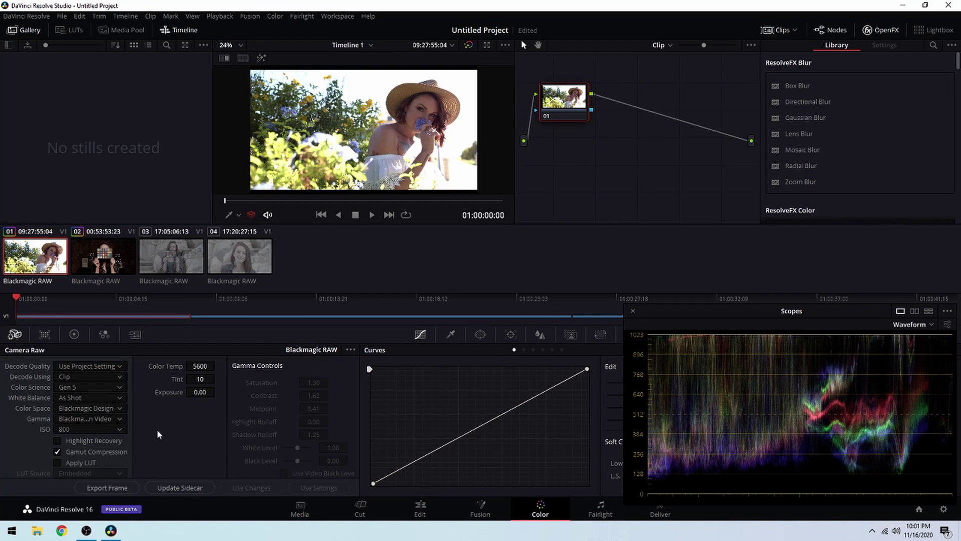
{"action": "left_click", "coordinate": [165, 257]}
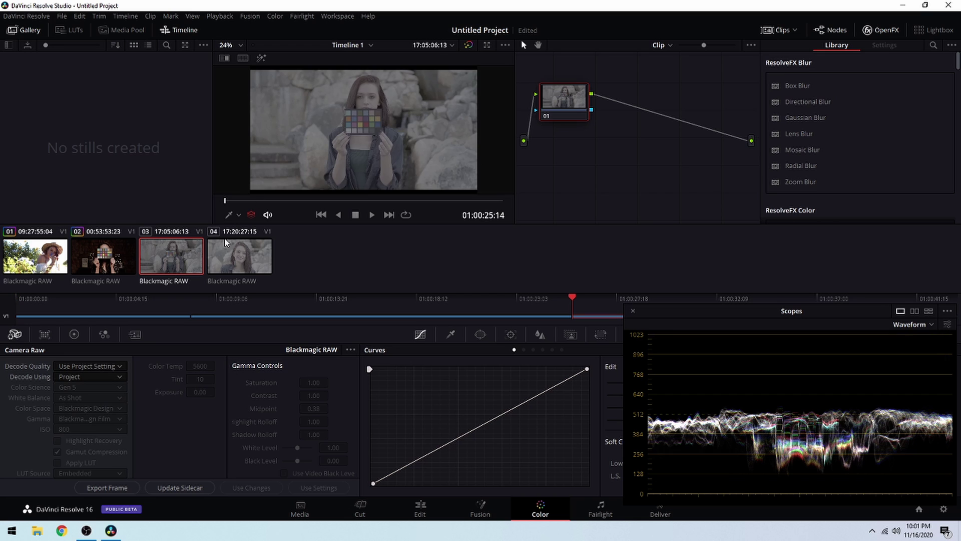
Set clip 03 to decode using Clip with Blackmagic Design Video gamma, and check a later frame full-screen.
{"action": "left_click", "coordinate": [109, 383]}
{"action": "left_click", "coordinate": [88, 426]}
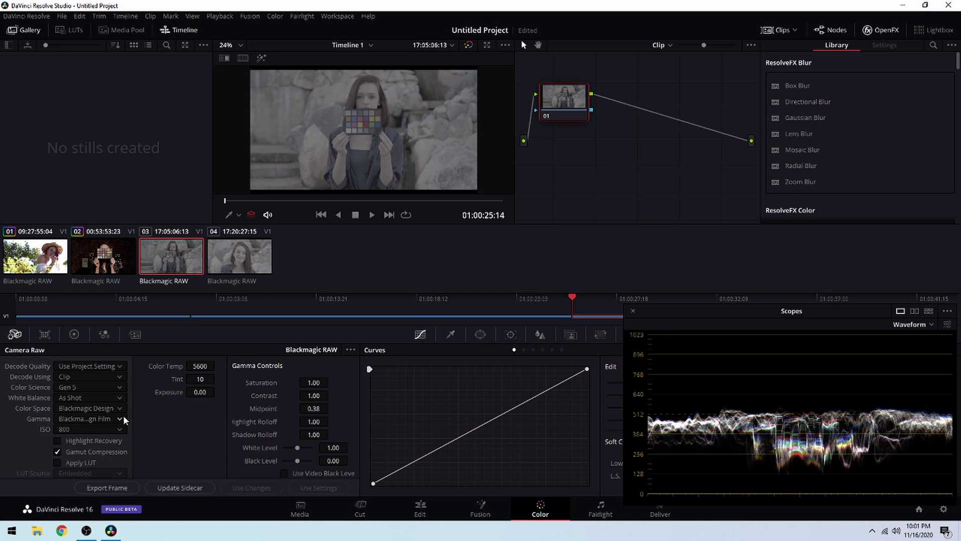
{"action": "left_click", "coordinate": [116, 420]}
{"action": "left_click", "coordinate": [116, 437]}
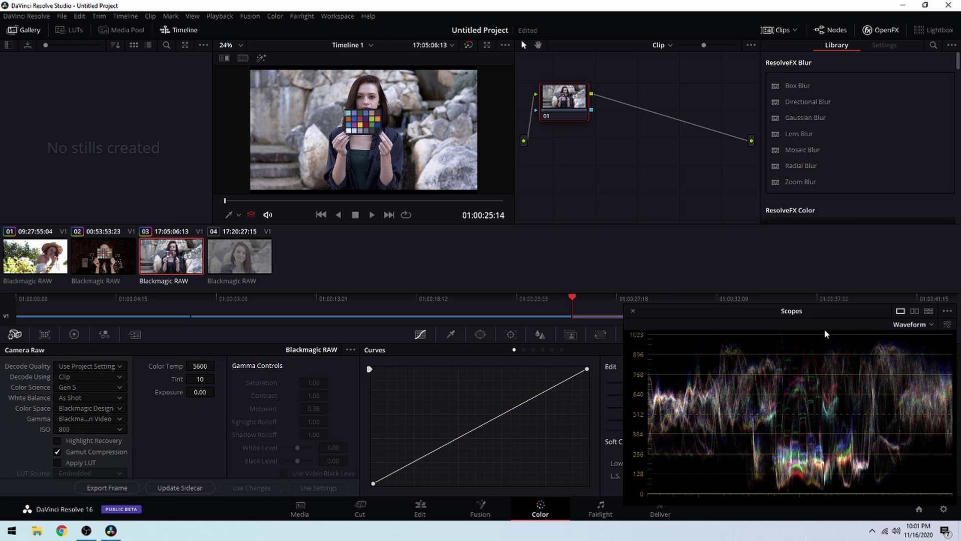
{"action": "key", "text": "ctrl+f"}
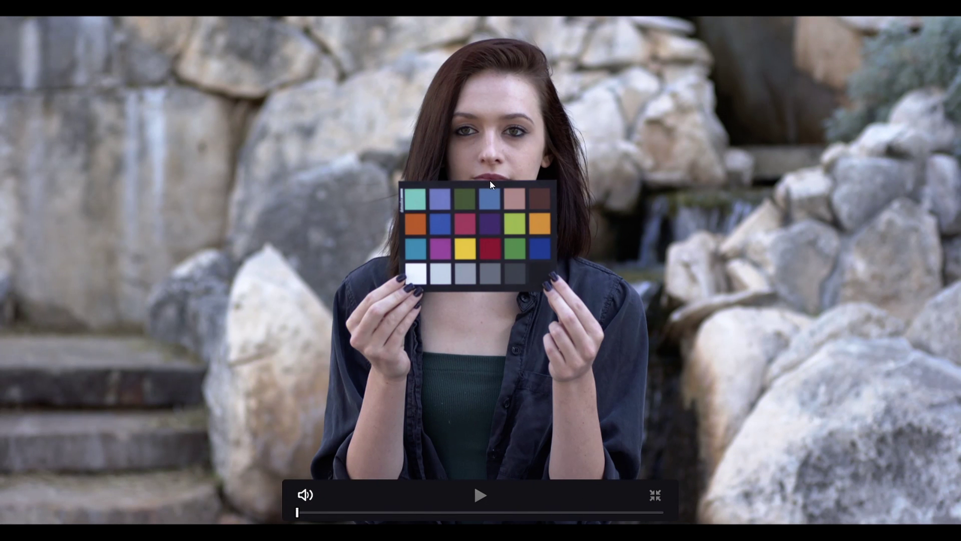
{"action": "left_click", "coordinate": [401, 511]}
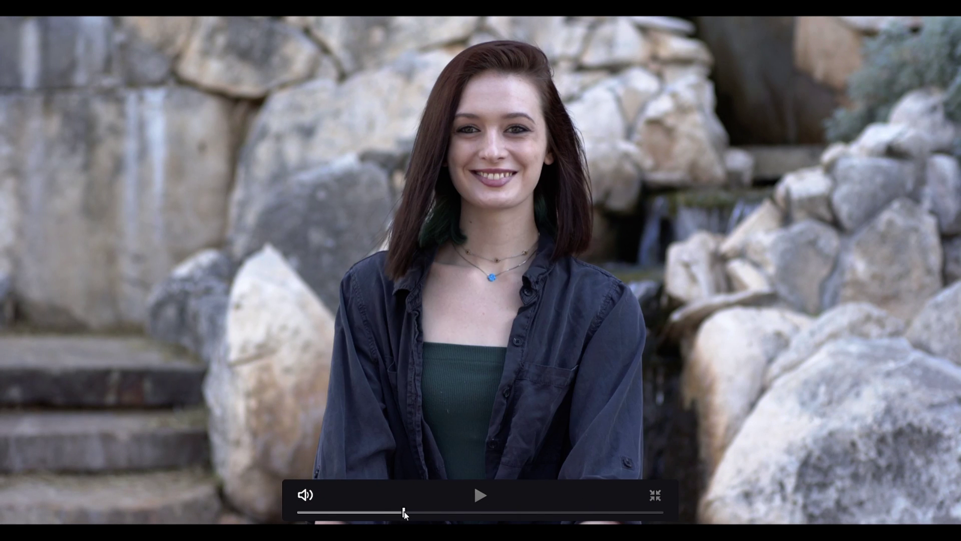
{"action": "key", "text": "ctrl+f"}
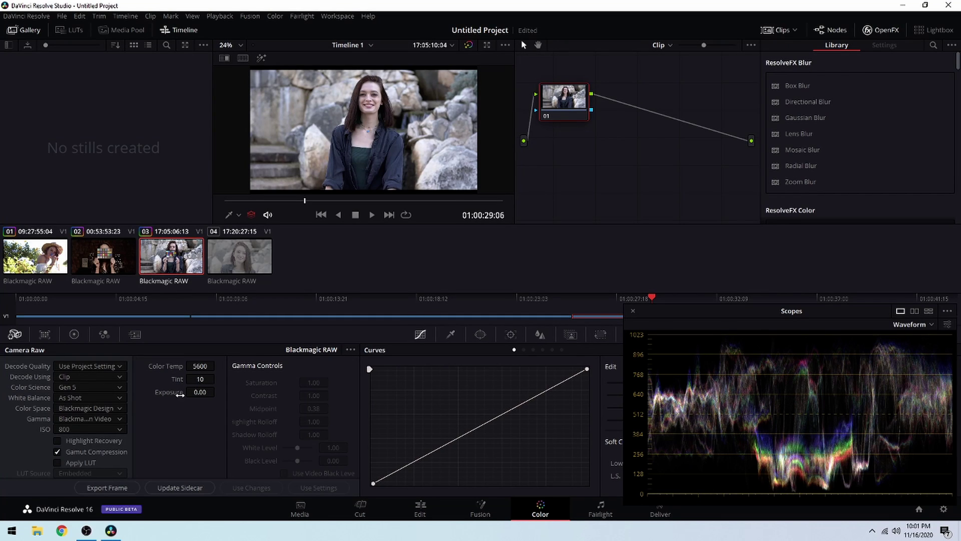
Switch clip 03's Gamma to Blackmagic Design Extended Video and preview it full-screen.
{"action": "left_click", "coordinate": [115, 419]}
{"action": "left_click", "coordinate": [136, 453]}
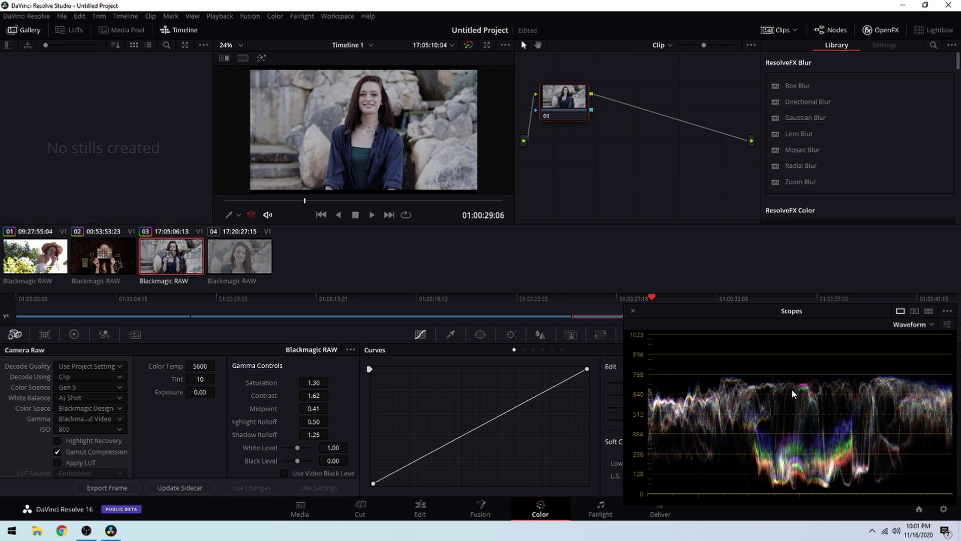
{"action": "key", "text": "ctrl+f"}
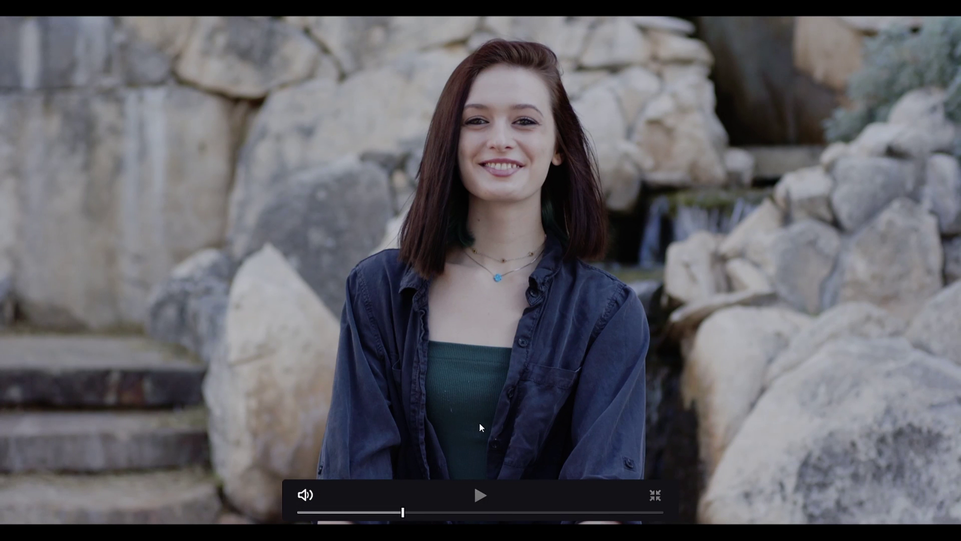
{"action": "key", "text": "Escape"}
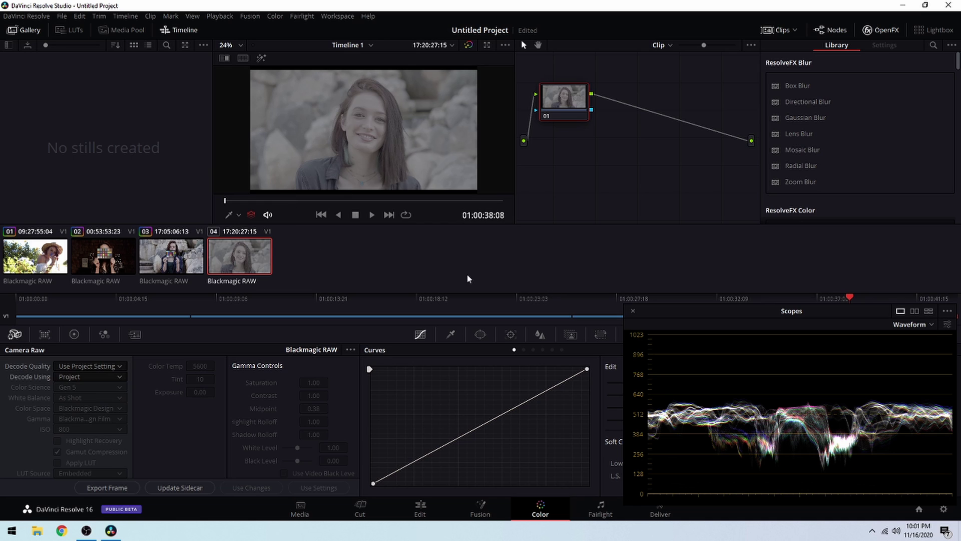
Set clip 04 to decode using Clip with Blackmagic Design Video gamma.
{"action": "left_click", "coordinate": [90, 382]}
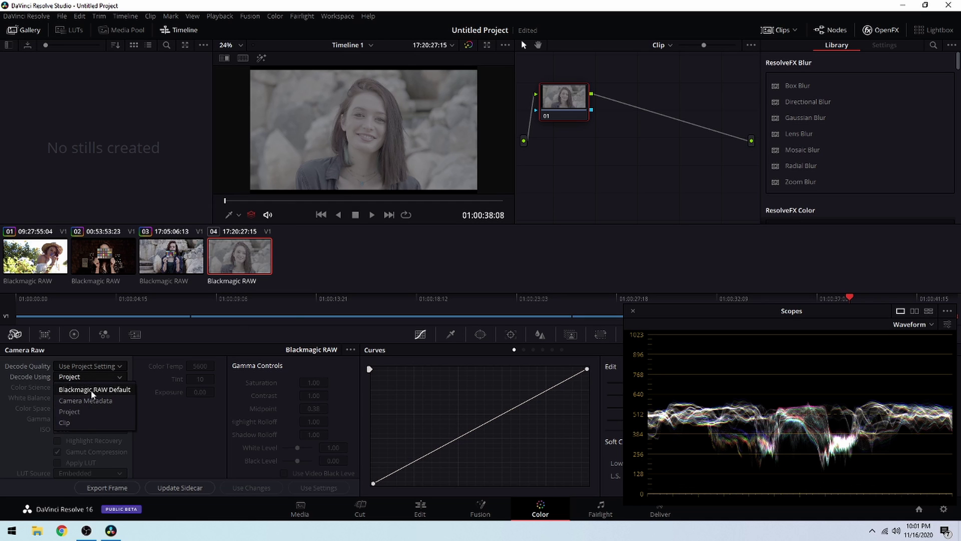
{"action": "left_click", "coordinate": [75, 423]}
{"action": "left_click", "coordinate": [103, 420]}
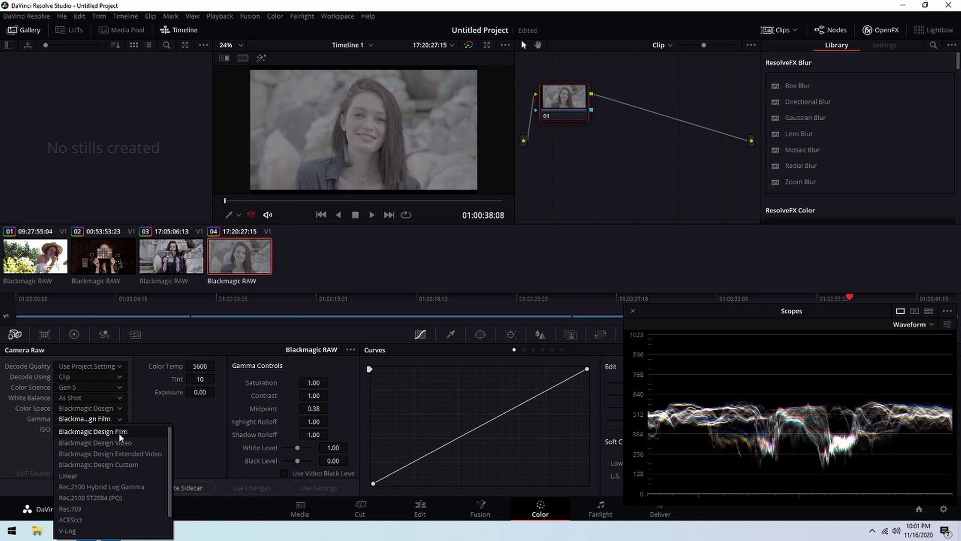
{"action": "left_click", "coordinate": [95, 442]}
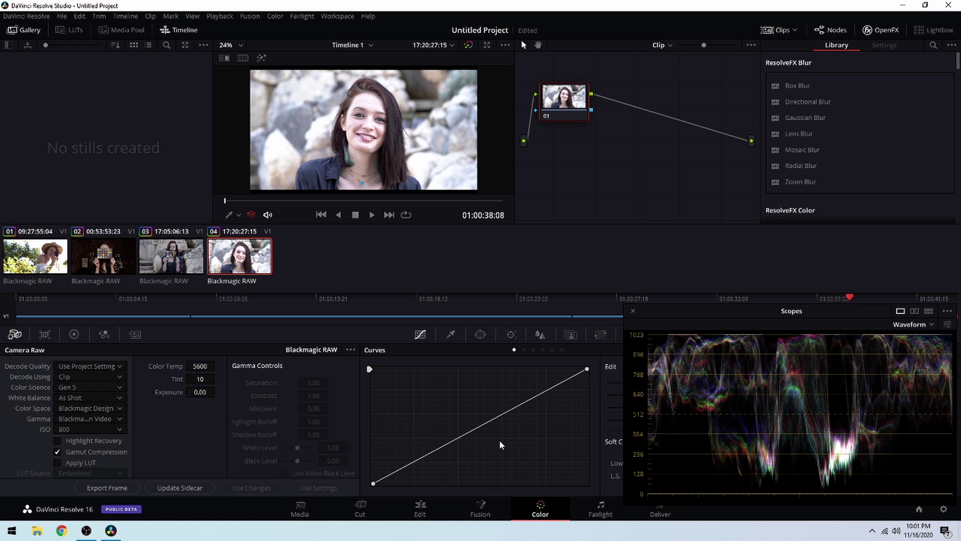
Switch clip 04 to Blackmagic Design Extended Video gamma, preview it full-screen, then show clip 01.
{"action": "left_click", "coordinate": [111, 420]}
{"action": "left_click", "coordinate": [118, 450]}
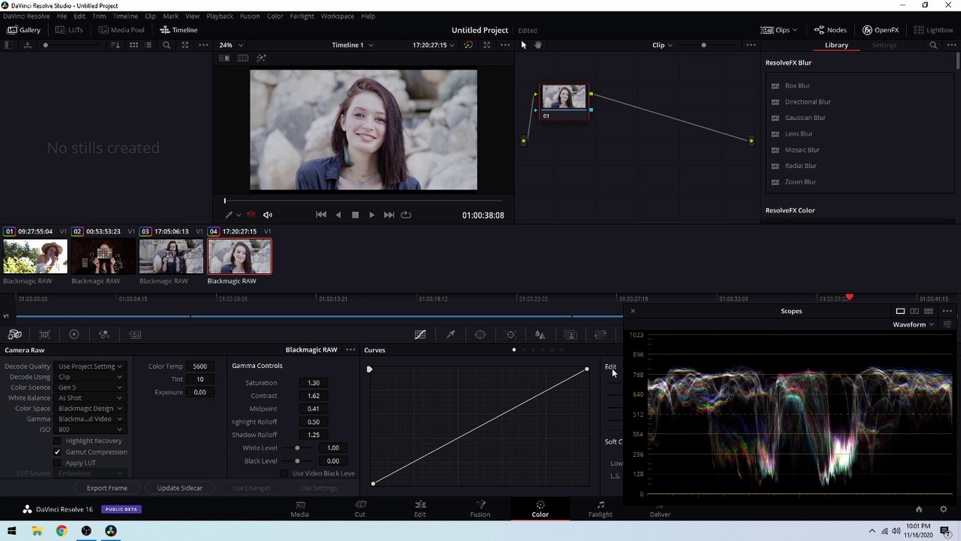
{"action": "key", "text": "ctrl+f"}
{"action": "key", "text": "Escape"}
{"action": "left_click", "coordinate": [33, 250]}
Step through clips 02, 03 and 04 in the viewer to compare them.
{"action": "left_click", "coordinate": [125, 252]}
{"action": "left_click", "coordinate": [171, 253]}
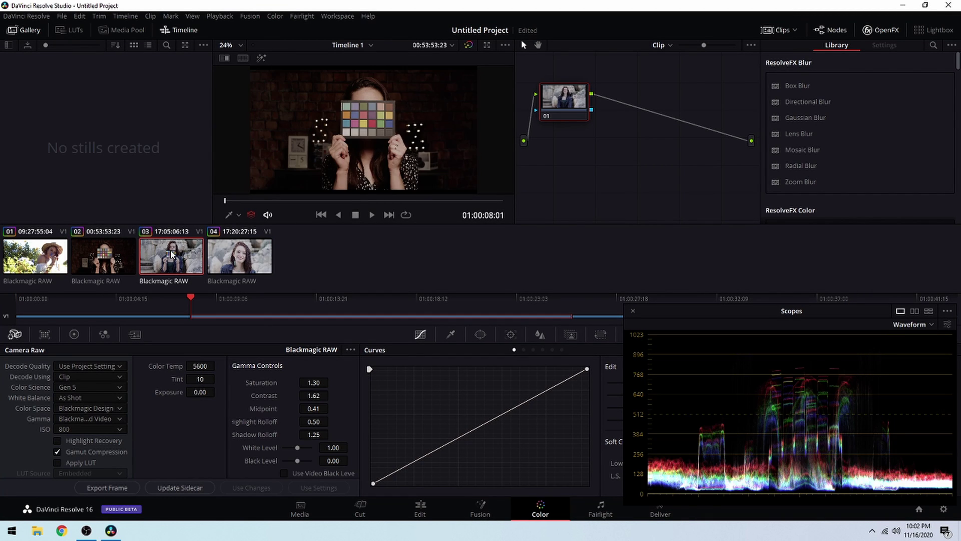
{"action": "left_click", "coordinate": [241, 258]}
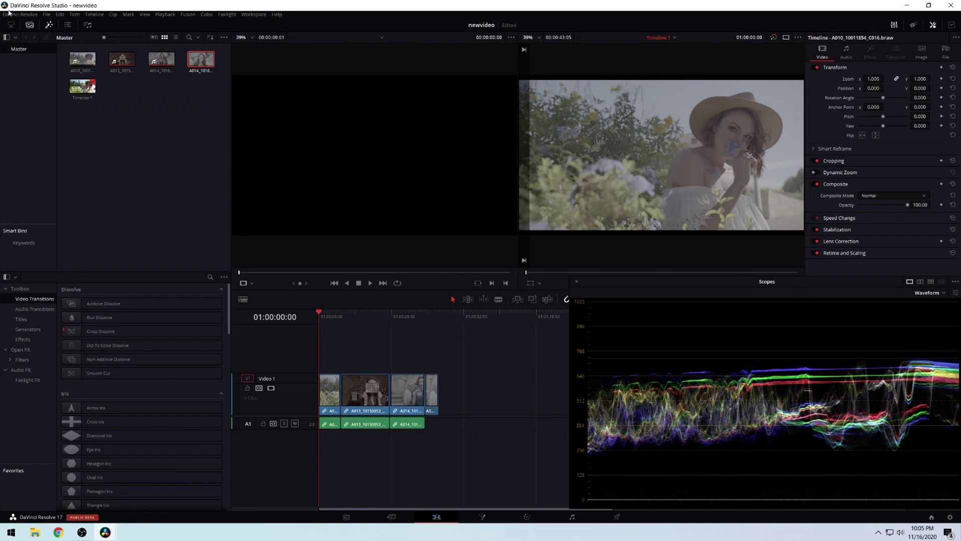
Check DaVinci Resolve's version information in the About splash, then dismiss it.
{"action": "left_click", "coordinate": [9, 13]}
{"action": "left_click", "coordinate": [22, 22]}
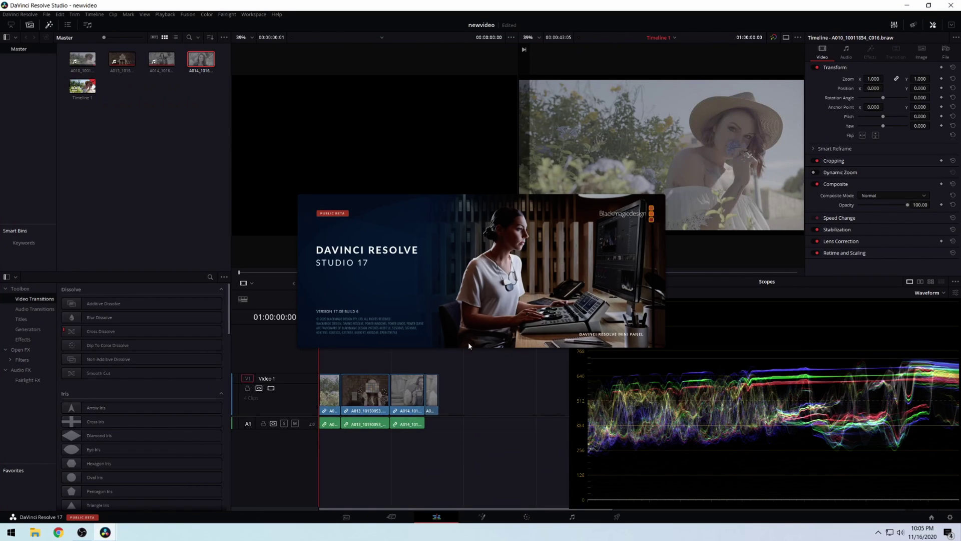
{"action": "left_click", "coordinate": [477, 370]}
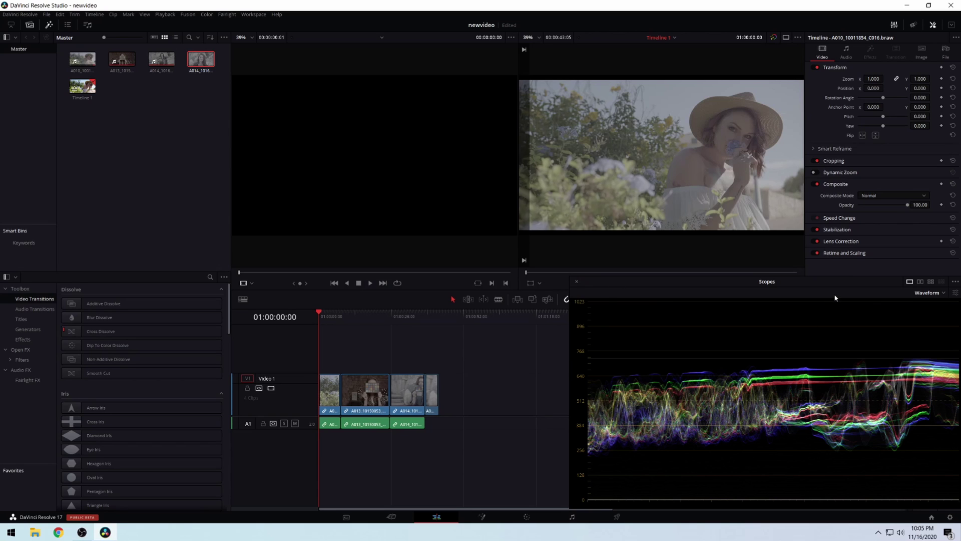
Nudge the Scopes window left and move the playhead into the fourth clip.
{"action": "mouse_move", "coordinate": [838, 282]}
{"action": "left_mouse_down"}
{"action": "mouse_move", "coordinate": [807, 281]}
{"action": "mouse_move", "coordinate": [832, 283]}
{"action": "left_mouse_up"}
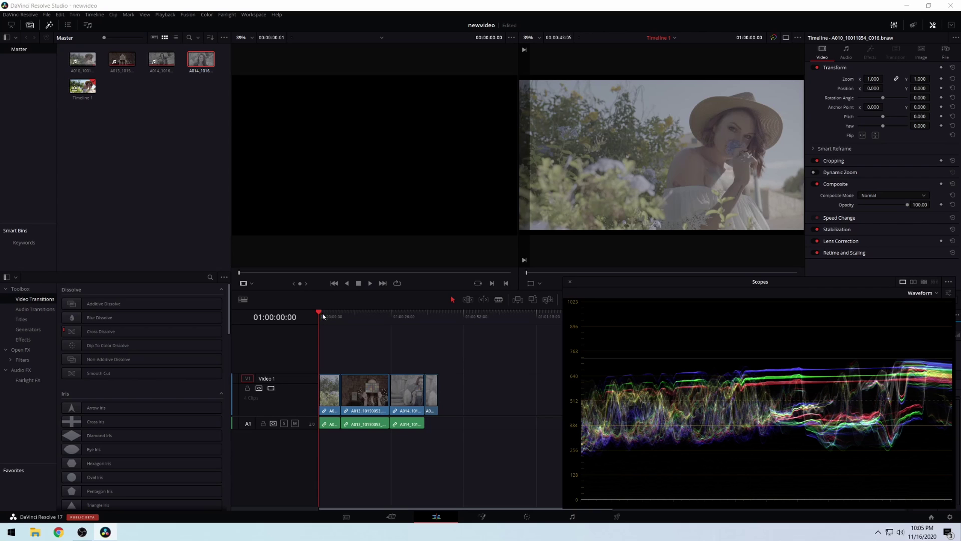
{"action": "left_click", "coordinate": [399, 316]}
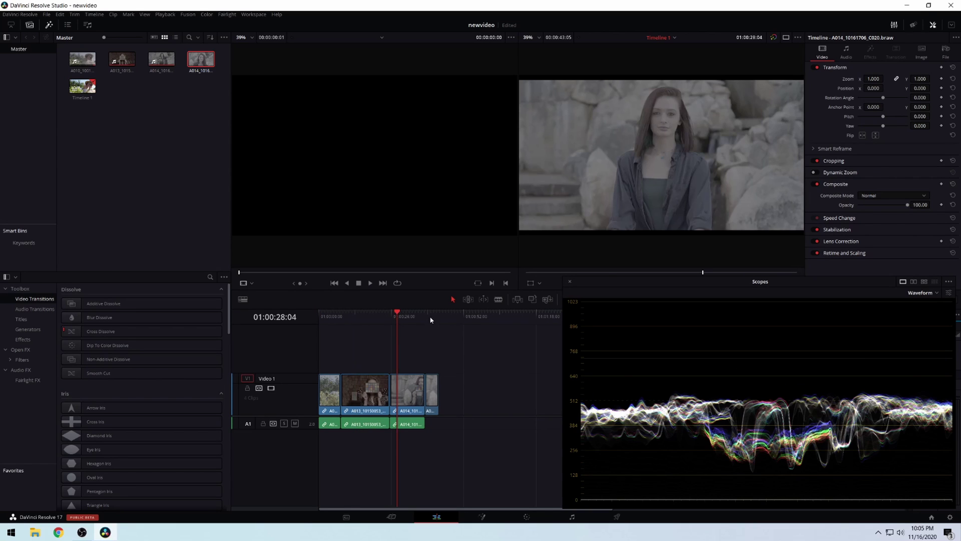
{"action": "left_click", "coordinate": [431, 316]}
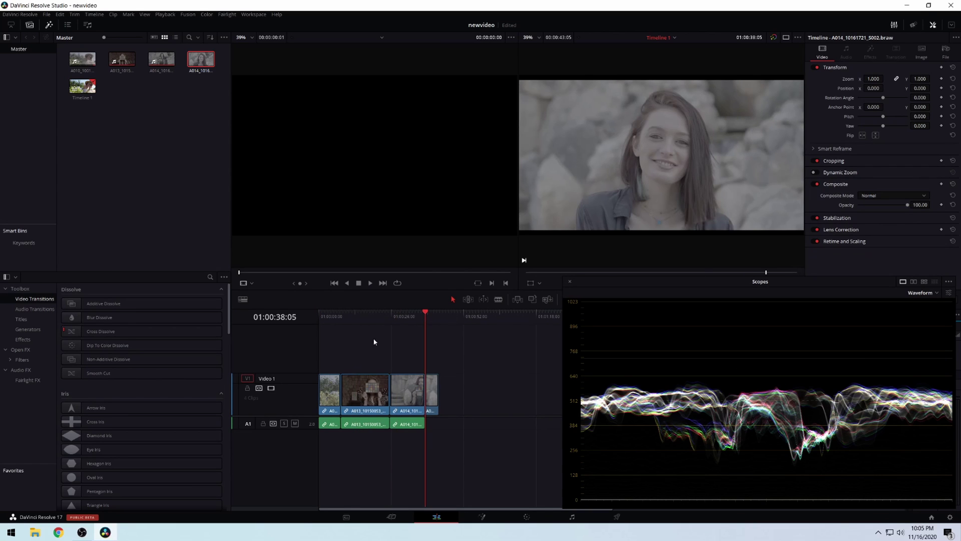
On the Color page at the timeline start, set clip 01's Camera Raw gamma to Blackmagic Design Video.
{"action": "left_click", "coordinate": [527, 517]}
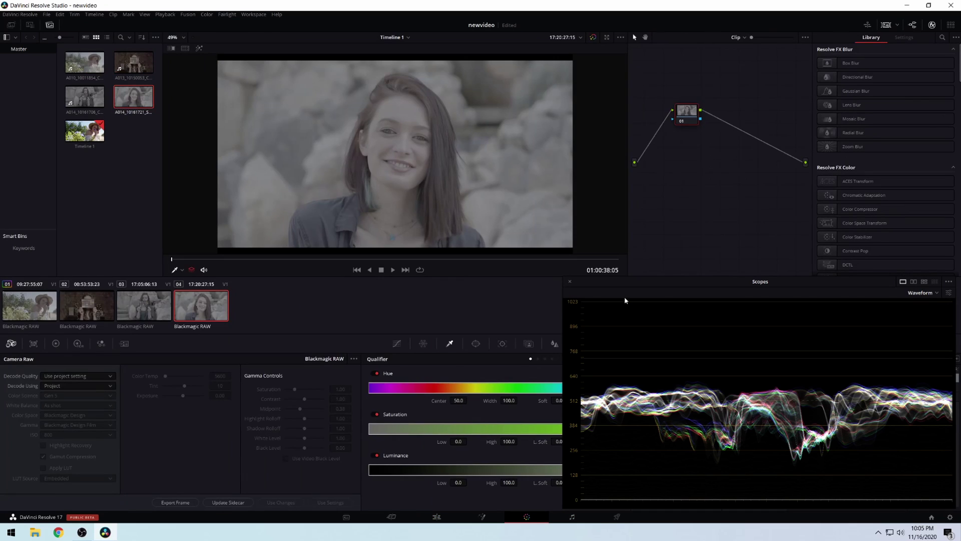
{"action": "key", "text": "Home"}
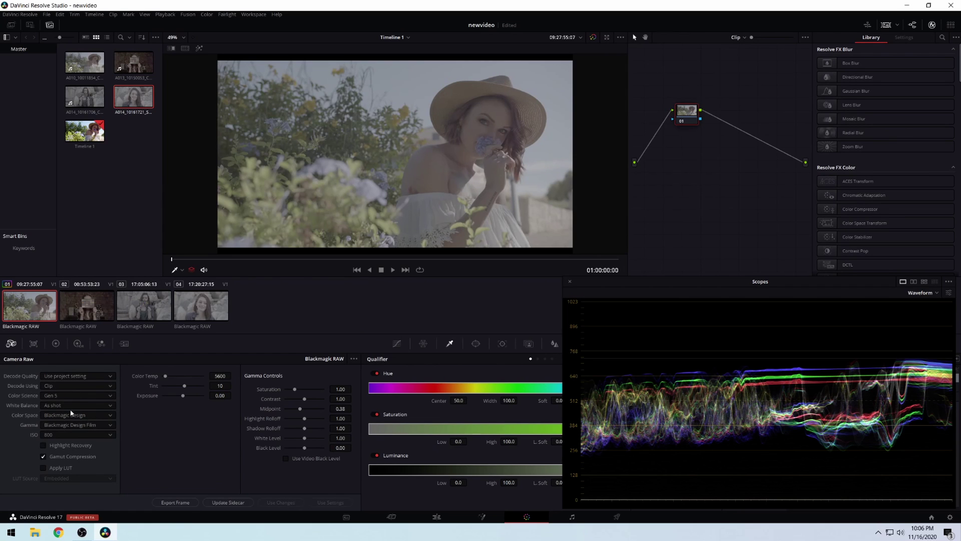
{"action": "left_click", "coordinate": [96, 429]}
{"action": "left_click", "coordinate": [100, 444]}
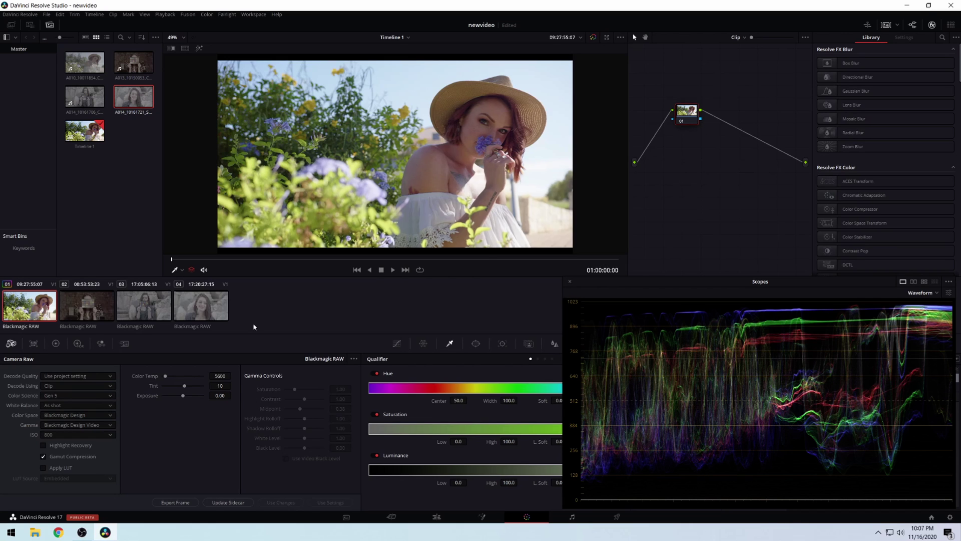
Show clip 02 and scrub forward to a frame of the woman without the colour chart.
{"action": "left_click", "coordinate": [95, 313]}
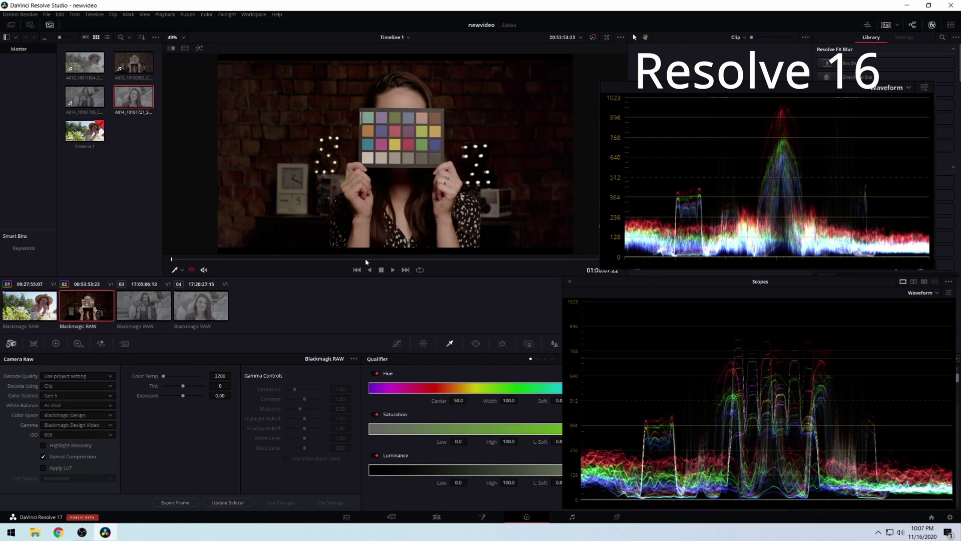
{"action": "left_click_drag", "start_coordinate": [366, 260], "coordinate": [419, 259]}
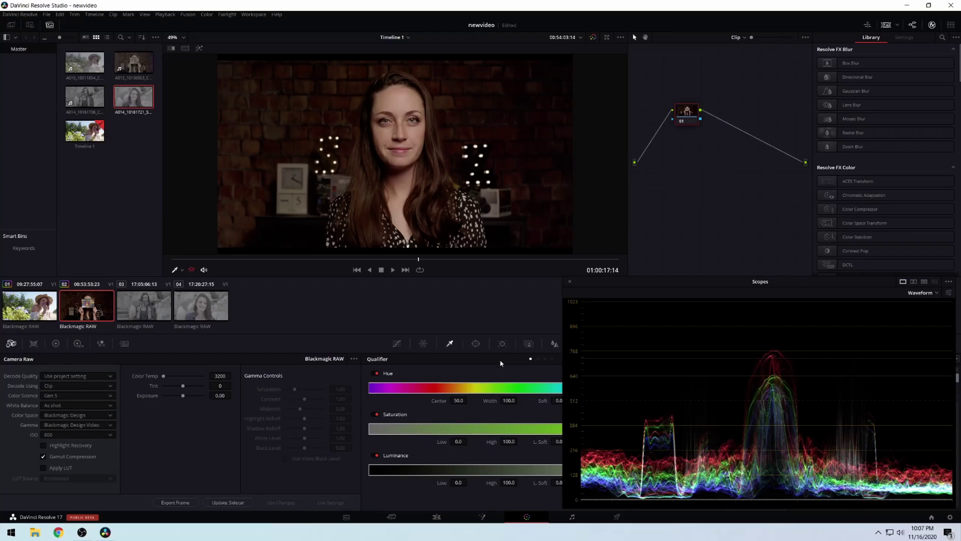
Compare Extended Video and Video gamma on clip 02, settling on Blackmagic Design Extended Video.
{"action": "left_click", "coordinate": [55, 425]}
{"action": "left_click", "coordinate": [106, 452]}
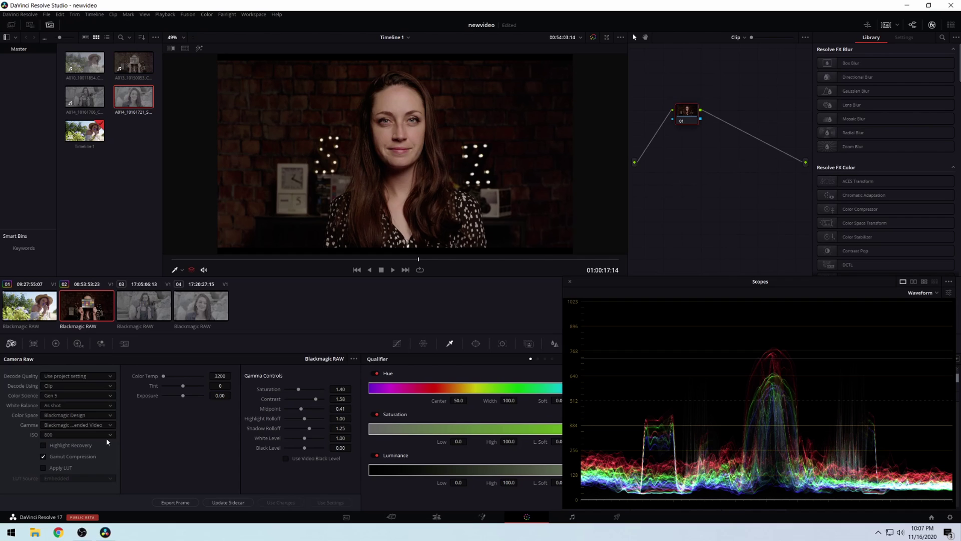
{"action": "left_click", "coordinate": [99, 431]}
{"action": "left_click", "coordinate": [98, 428]}
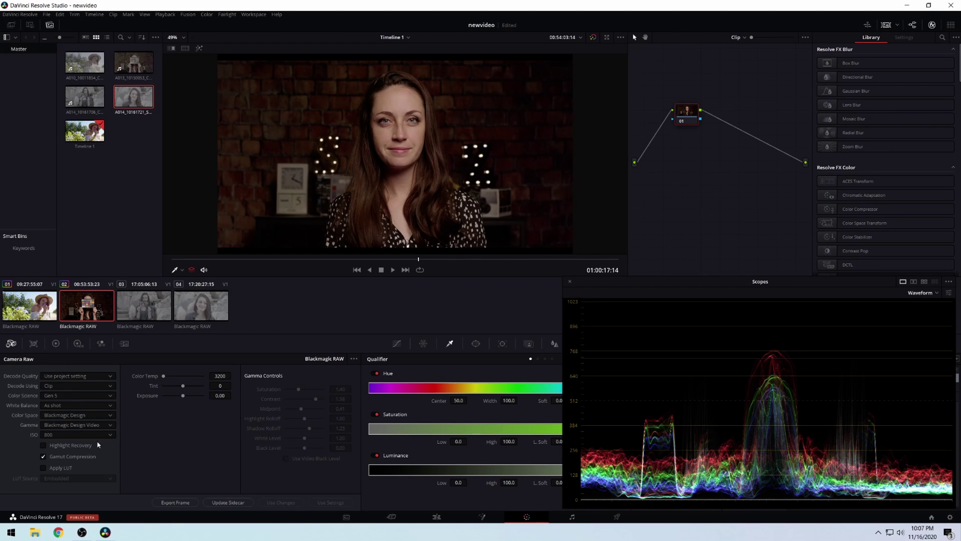
{"action": "left_click", "coordinate": [98, 429]}
{"action": "left_click", "coordinate": [100, 452]}
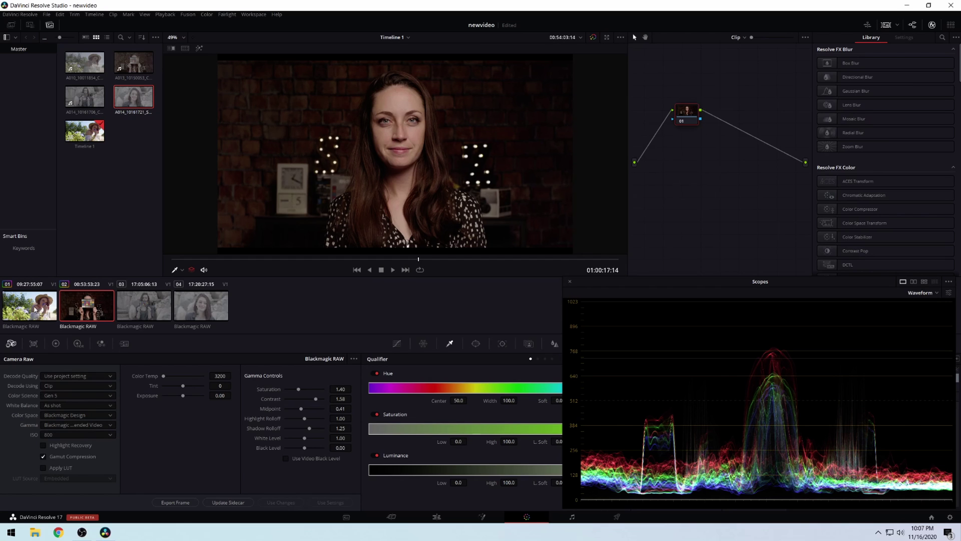
{"action": "left_click", "coordinate": [35, 309]}
Switch clip 01 to Blackmagic Design Extended Video gamma, then select clip 03 with the colour chart.
{"action": "left_click", "coordinate": [91, 428]}
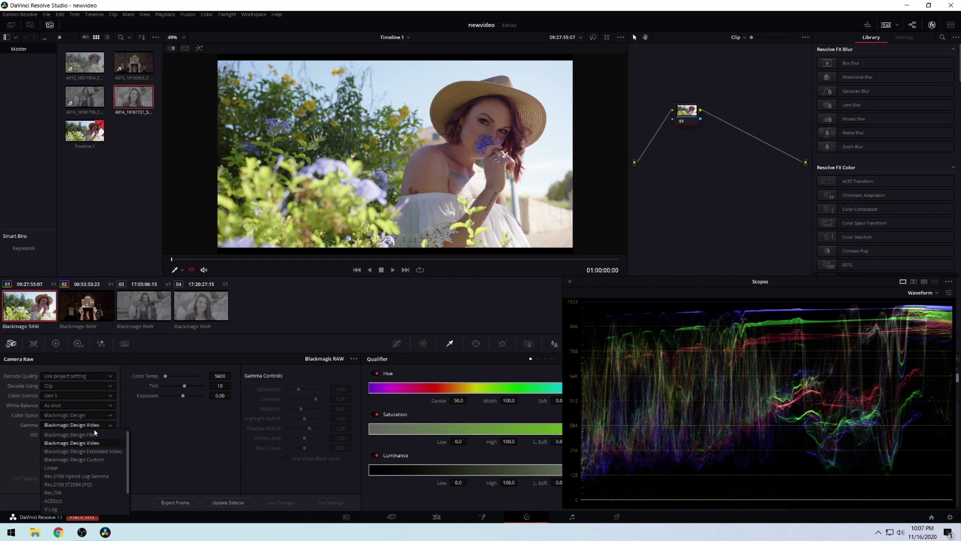
{"action": "left_click", "coordinate": [109, 452]}
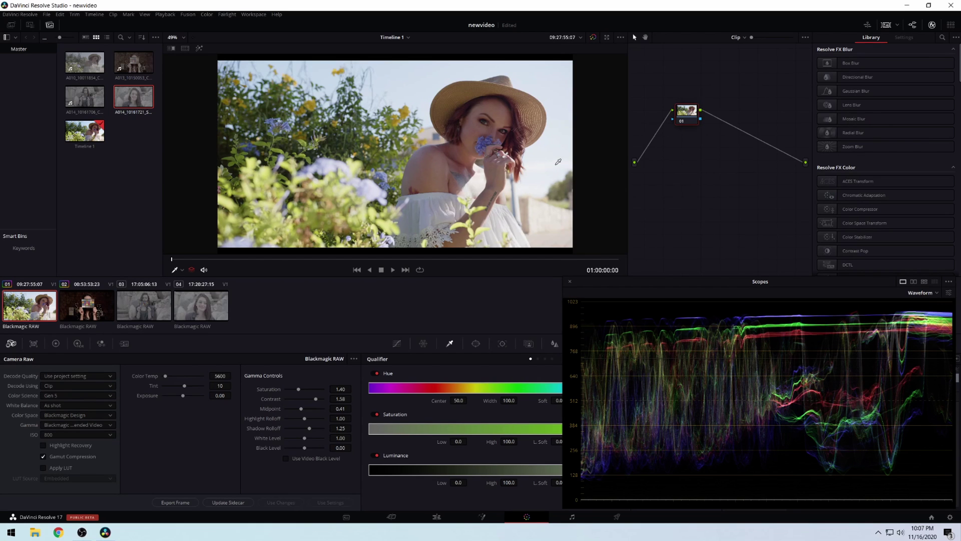
{"action": "left_click", "coordinate": [139, 307]}
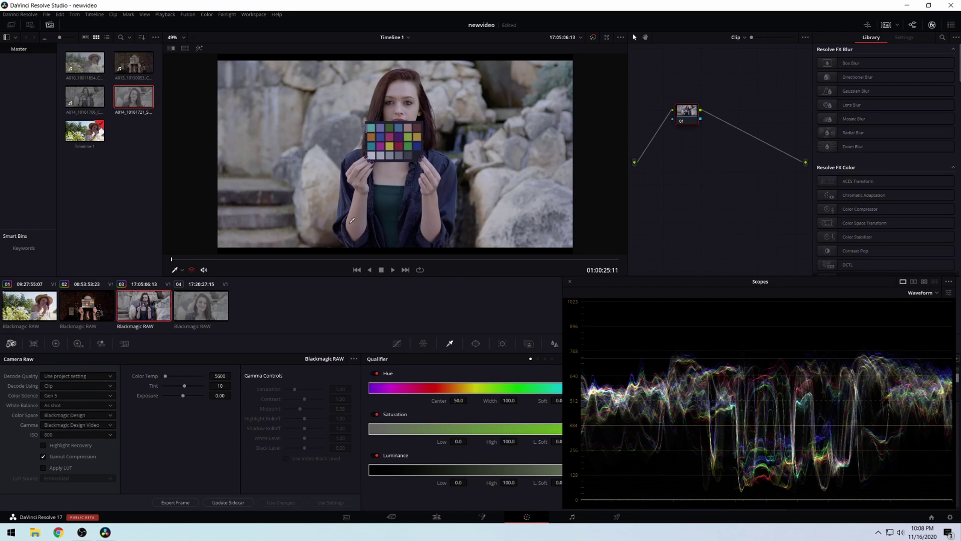
Jump past clip 03's colour chart and review it full screen, ending on her smiling.
{"action": "left_click", "coordinate": [317, 260]}
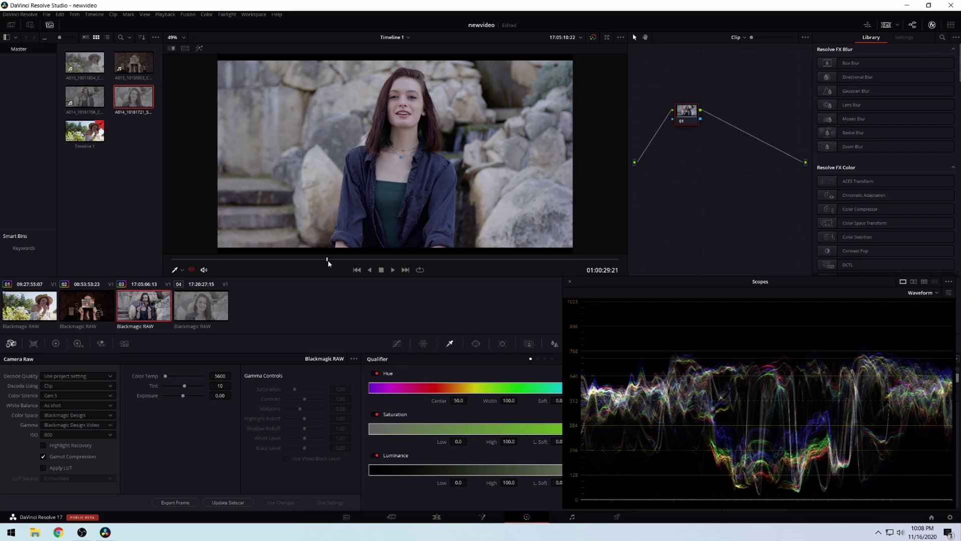
{"action": "key", "text": "p"}
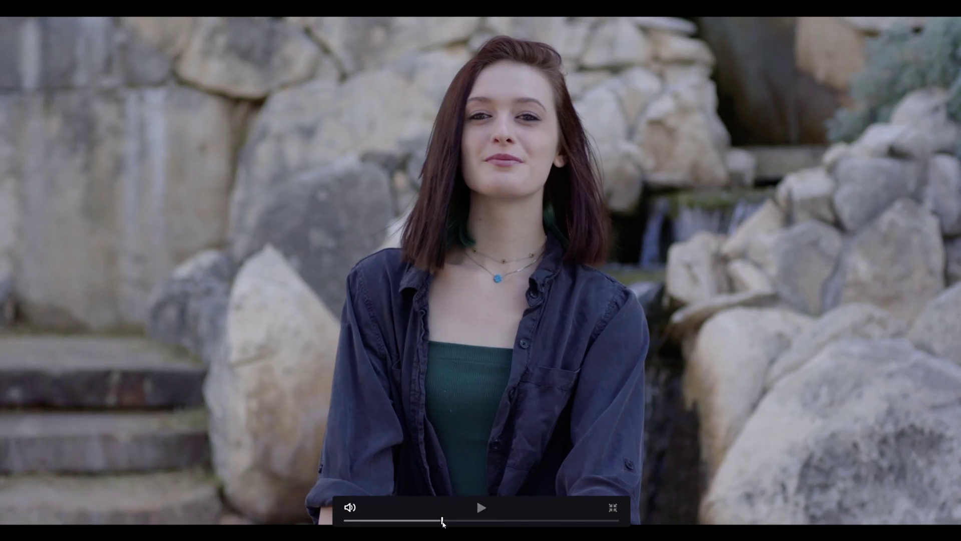
{"action": "left_click_drag", "start_coordinate": [442, 521], "coordinate": [417, 522]}
{"action": "key", "text": "p"}
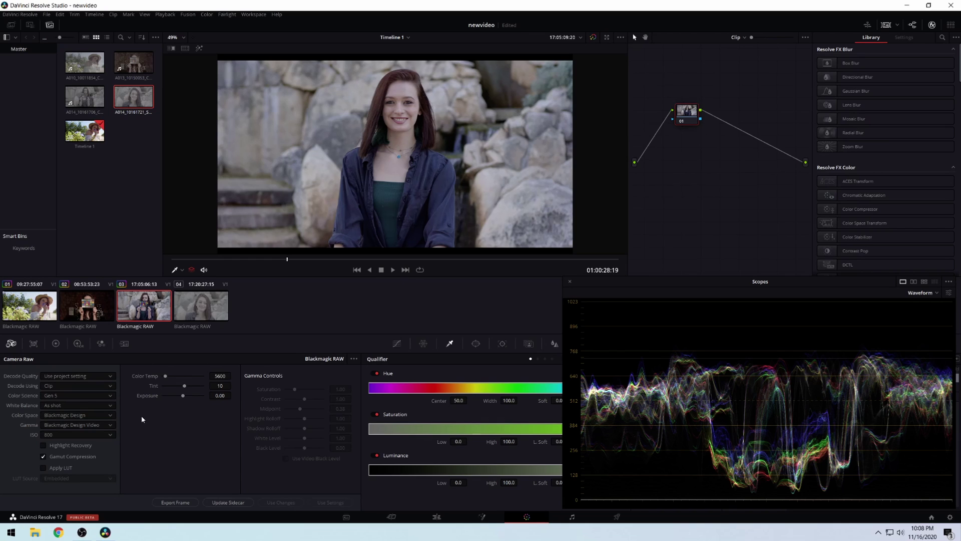
Switch clip 03 to Blackmagic Design Extended Video gamma, then select clip 04.
{"action": "left_click", "coordinate": [109, 429]}
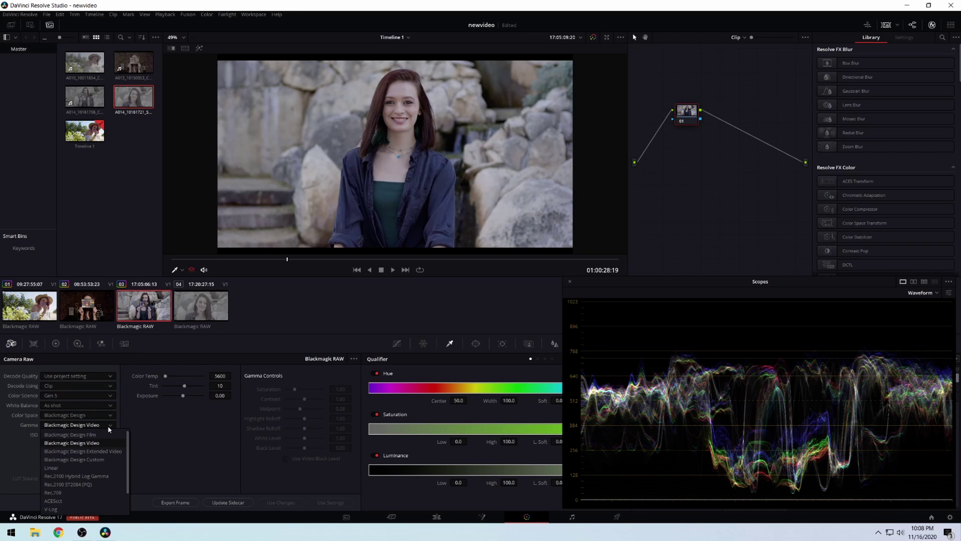
{"action": "left_click", "coordinate": [116, 451]}
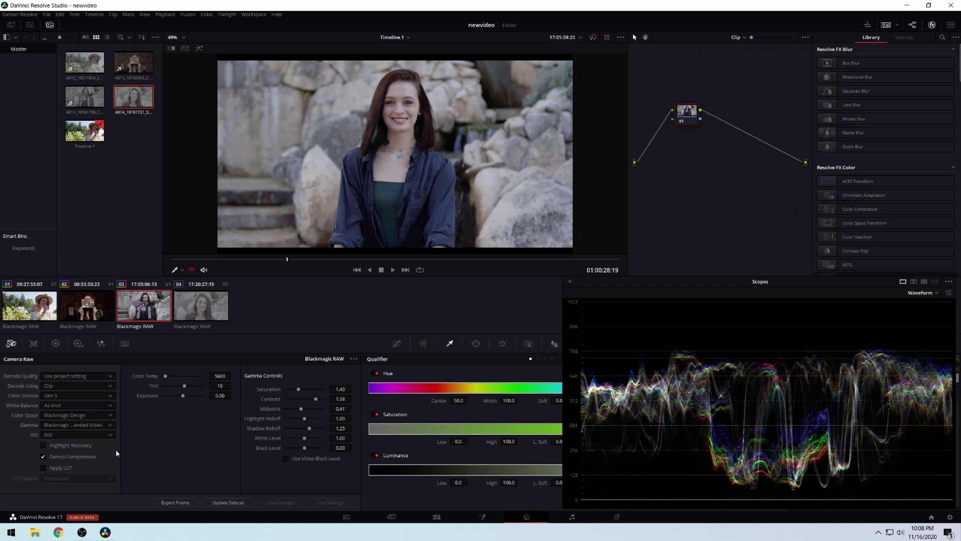
{"action": "left_click", "coordinate": [197, 310]}
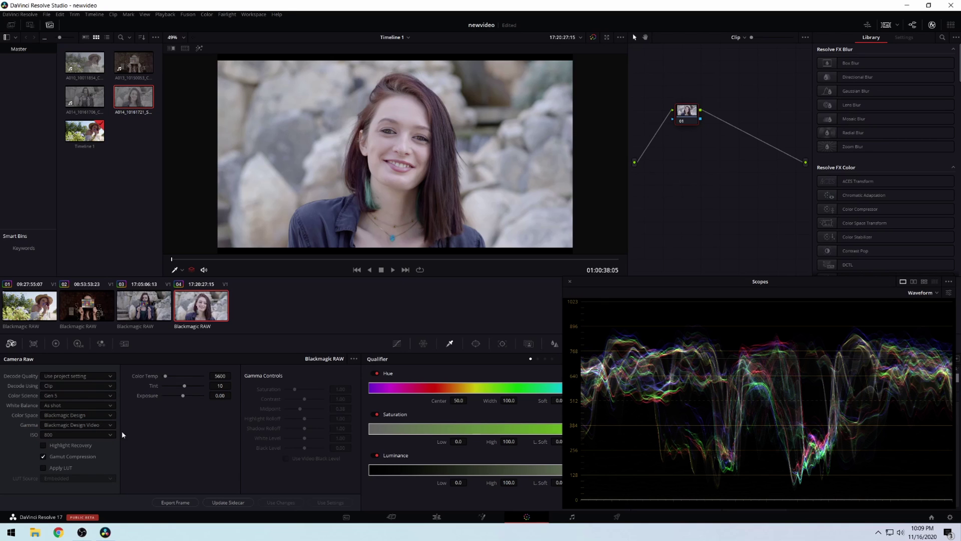
Switch clip 04 to Blackmagic Design Extended Video gamma and widen the Qualifier panel again.
{"action": "left_click", "coordinate": [108, 426]}
{"action": "left_click", "coordinate": [116, 450]}
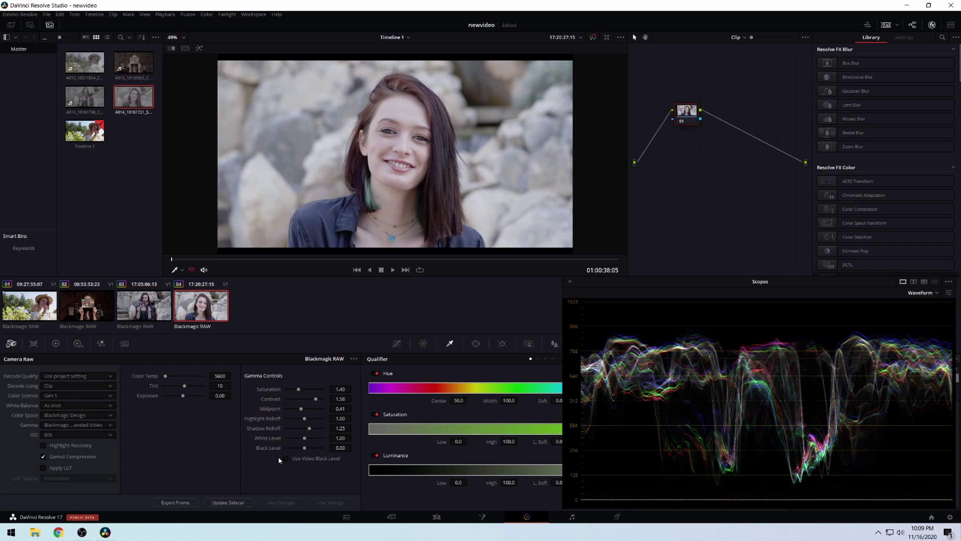
{"action": "left_click", "coordinate": [569, 281]}
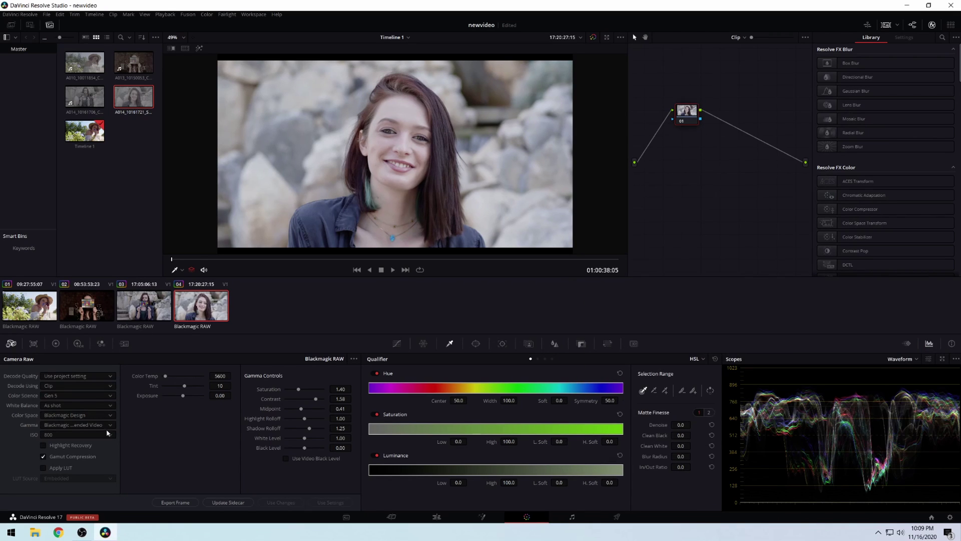
In Color Management, set colour science to DaVinci YRGB Color Managed, leaving output at Rec.709 Gamma 2.4.
{"action": "left_click", "coordinate": [949, 516]}
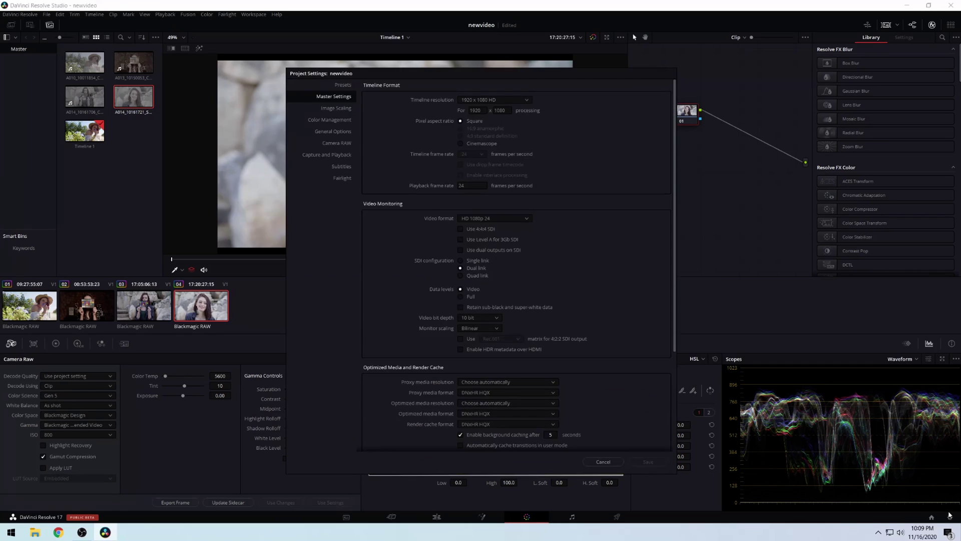
{"action": "left_click", "coordinate": [340, 120]}
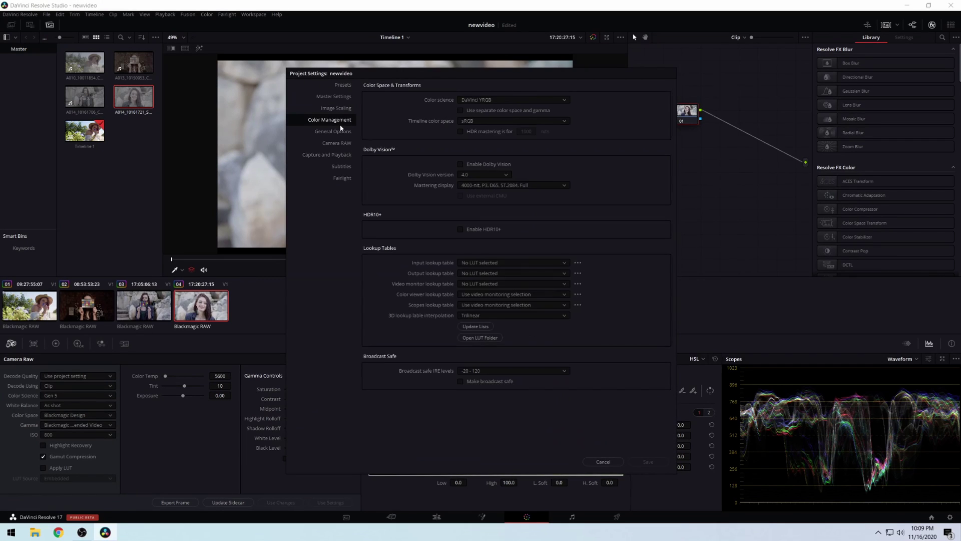
{"action": "left_click", "coordinate": [503, 99]}
{"action": "left_click", "coordinate": [506, 118]}
{"action": "left_click", "coordinate": [487, 157]}
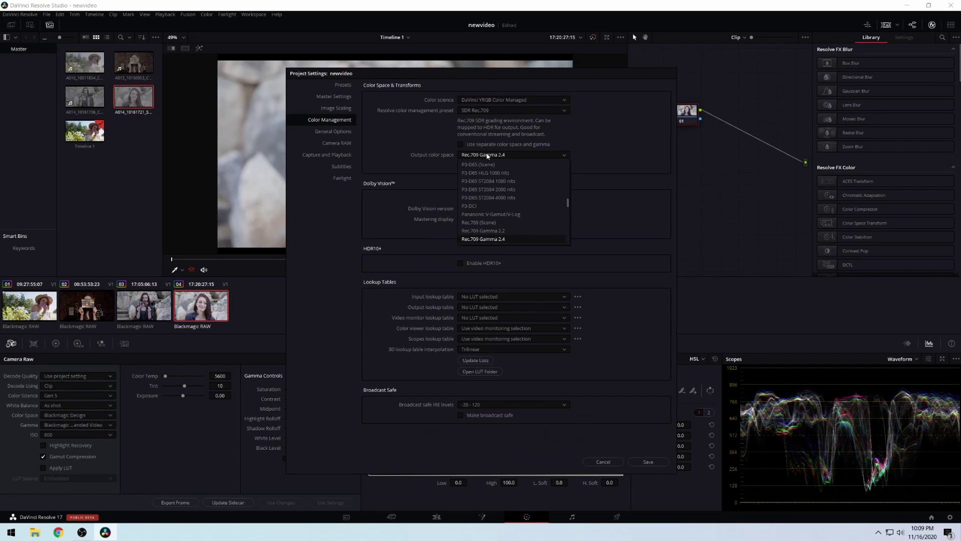
{"action": "scroll", "coordinate": [529, 221], "scroll_direction": "up", "scroll_amount": 10}
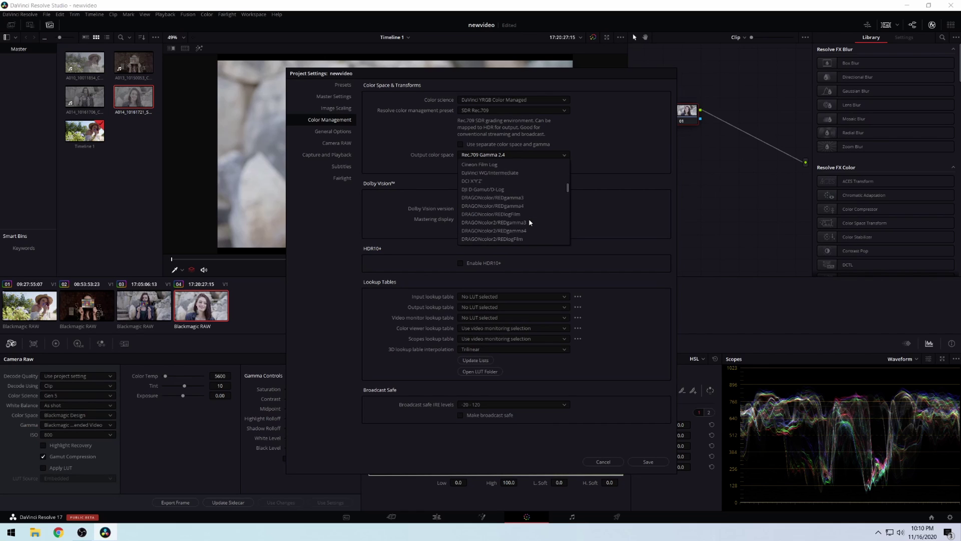
{"action": "scroll", "coordinate": [561, 216], "scroll_direction": "up", "scroll_amount": 1}
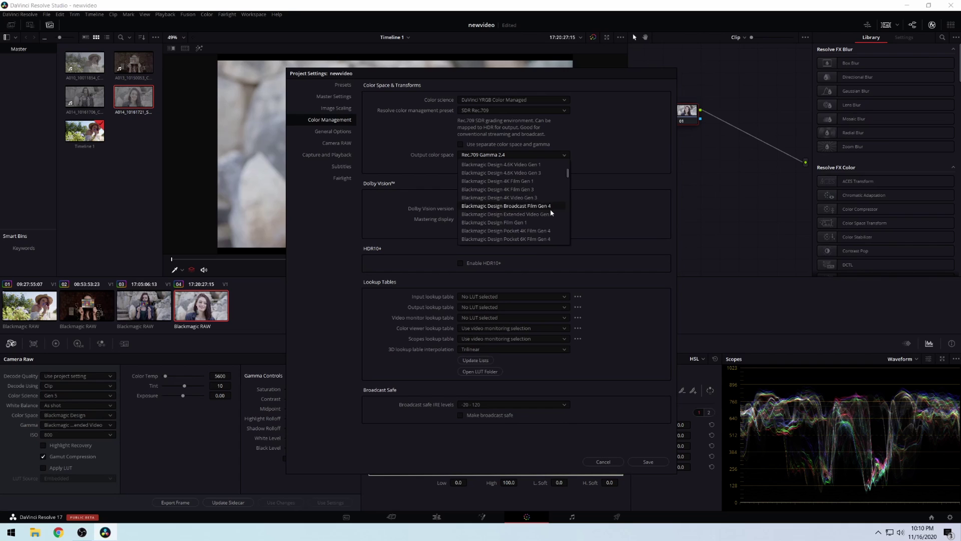
{"action": "left_click", "coordinate": [614, 463]}
Cancel Project Settings and drag Color Space Transform, found by searching 'colo', onto node 02.
{"action": "left_click", "coordinate": [615, 463]}
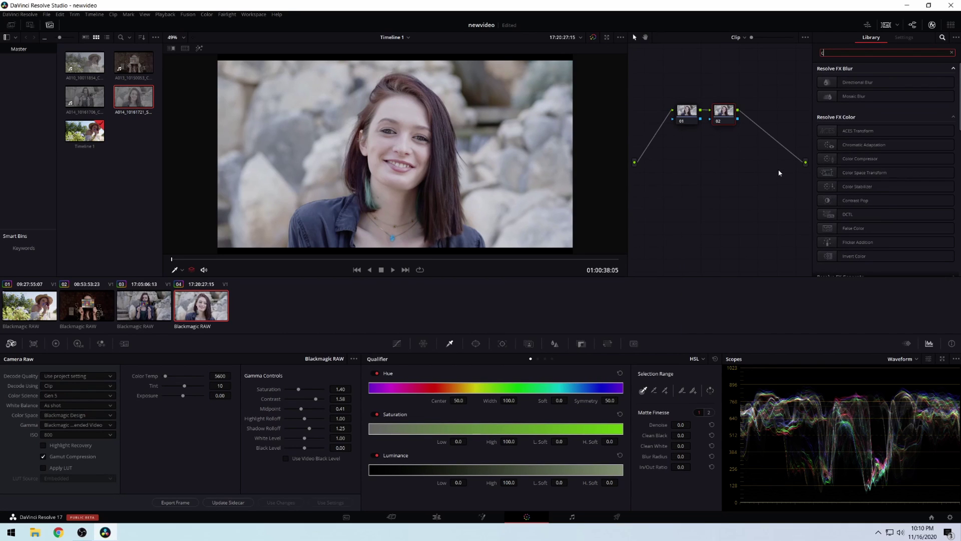
{"action": "type", "text": "olo"}
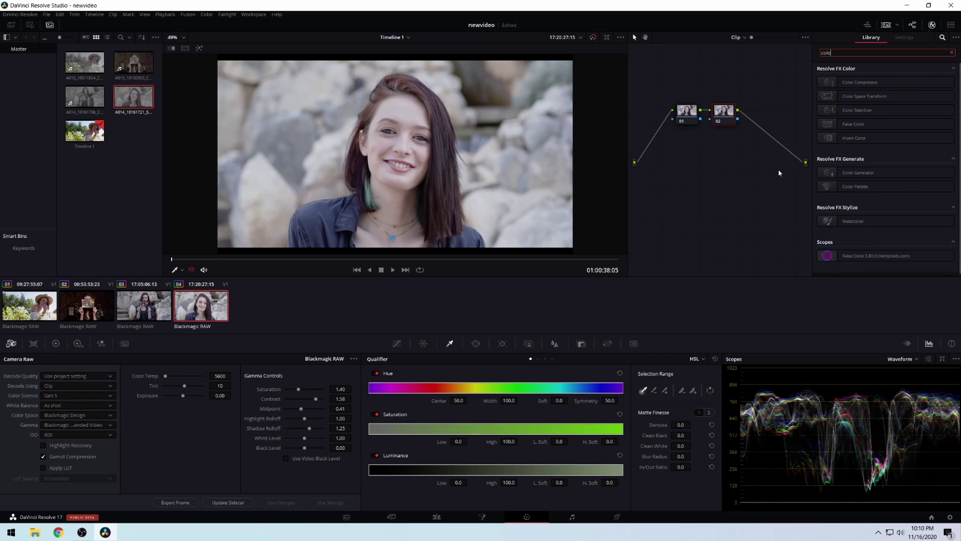
{"action": "left_click_drag", "start_coordinate": [863, 96], "coordinate": [724, 111]}
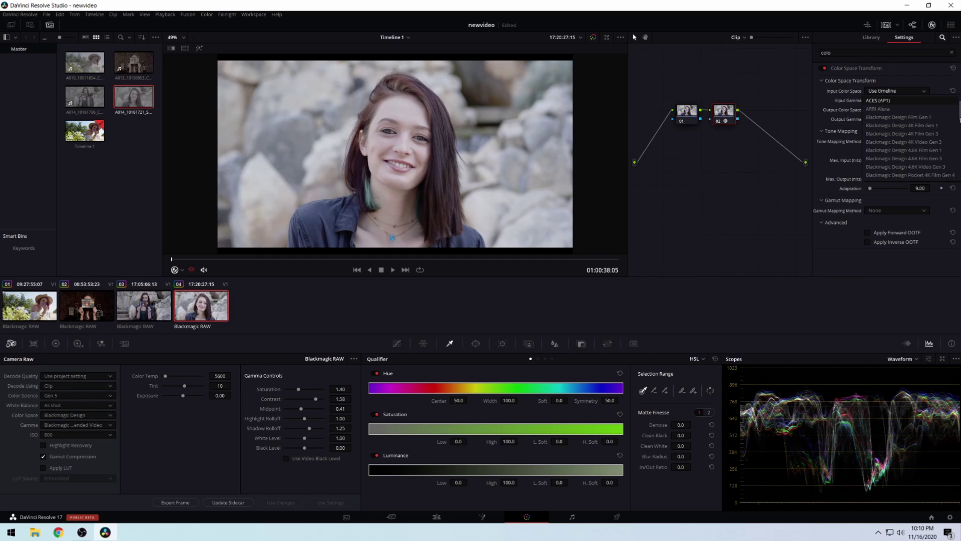
{"action": "scroll", "coordinate": [901, 120], "scroll_direction": "down", "scroll_amount": 2}
{"action": "scroll", "coordinate": [921, 128], "scroll_direction": "down", "scroll_amount": 2}
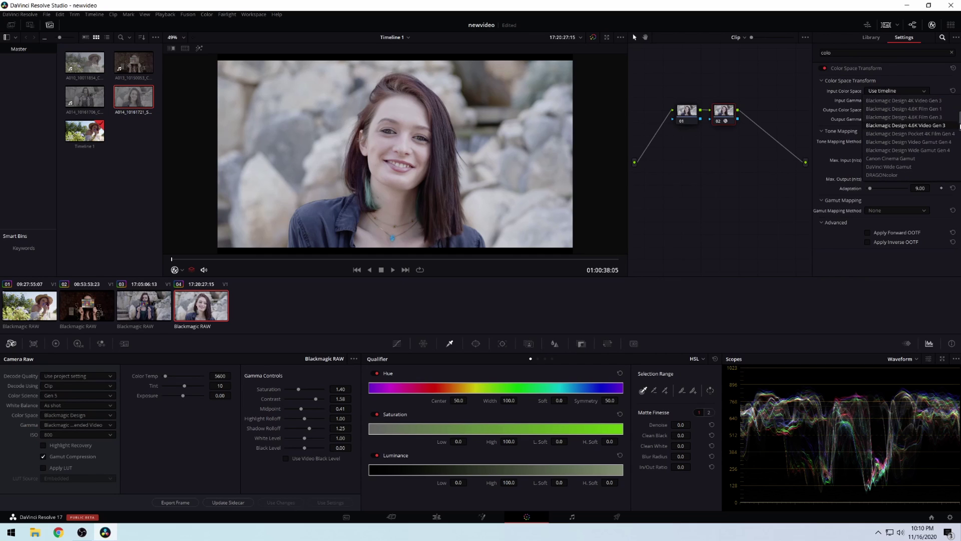
{"action": "scroll", "coordinate": [954, 127], "scroll_direction": "up", "scroll_amount": 1}
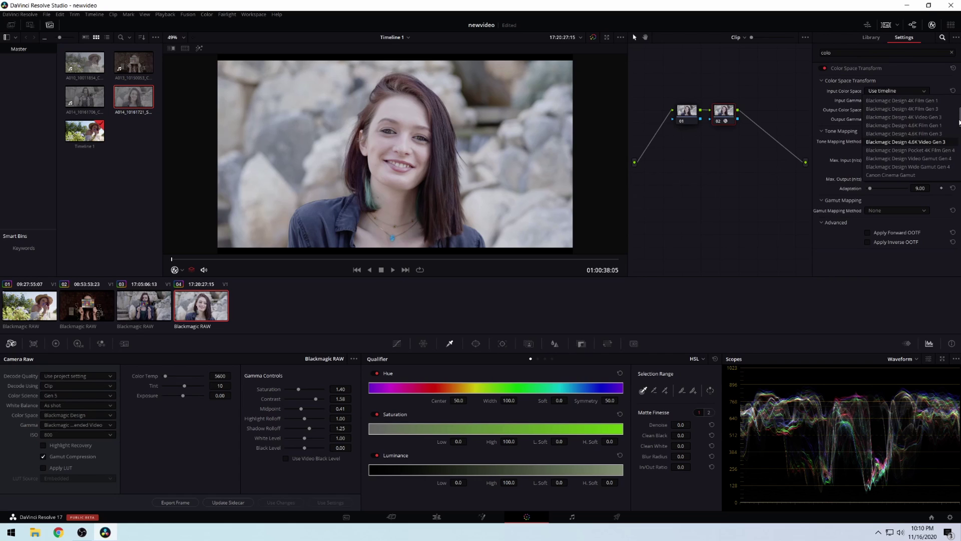
{"action": "scroll", "coordinate": [901, 141], "scroll_direction": "up", "scroll_amount": 1}
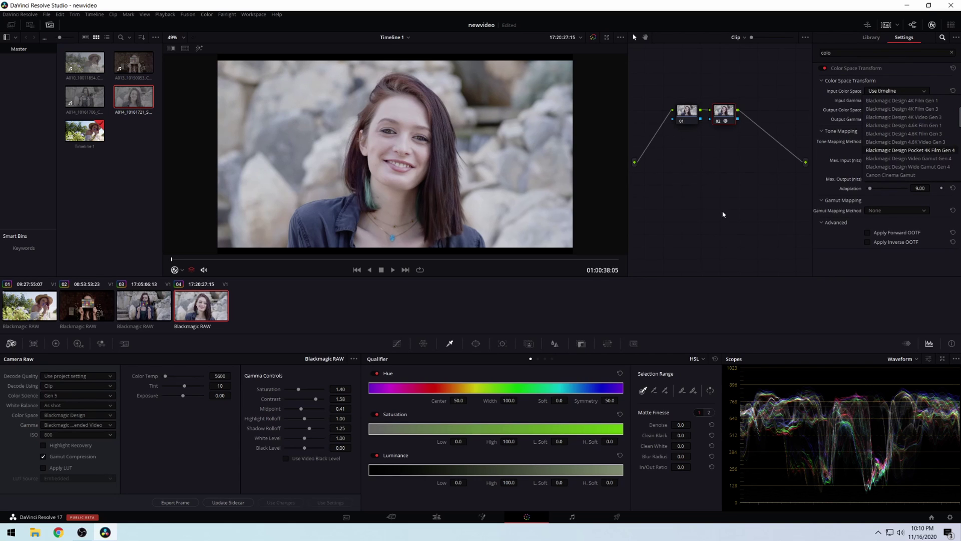